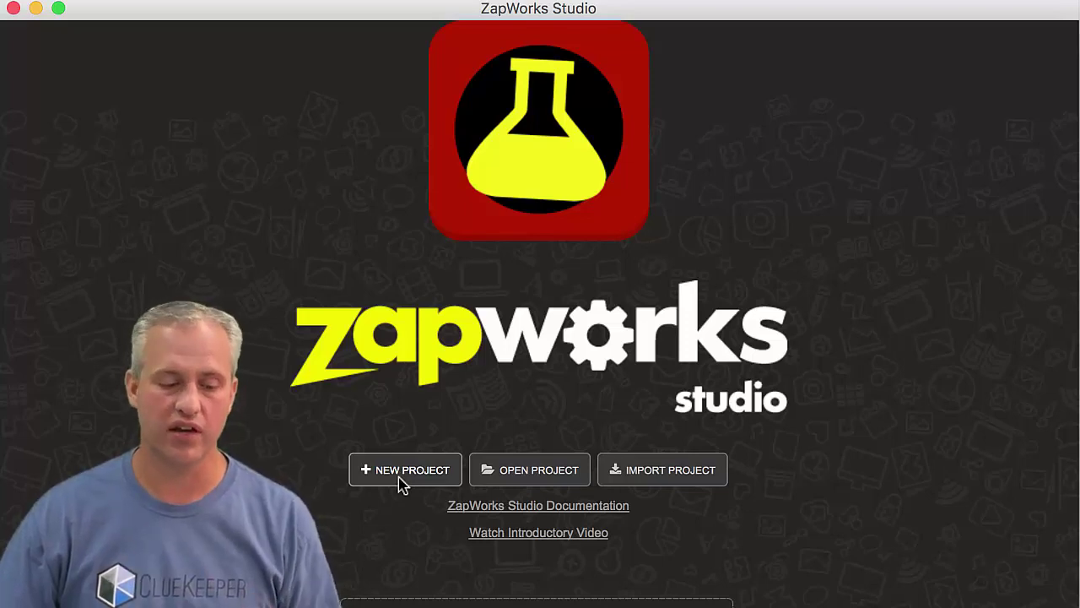
Create a new project named RedPillBluePill from the Blank template
click(410, 475)
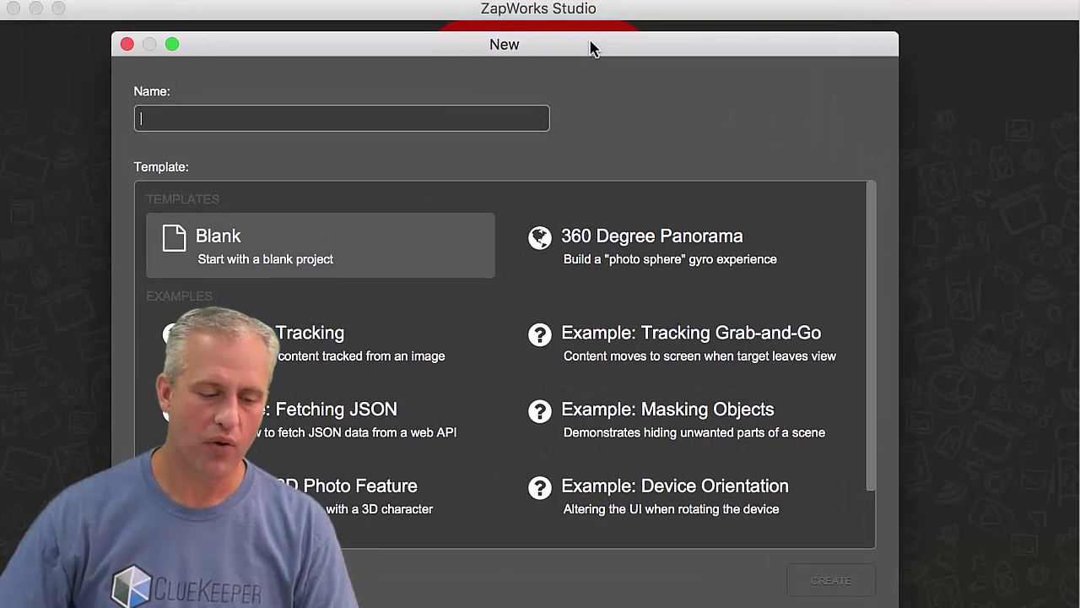
text(Red)
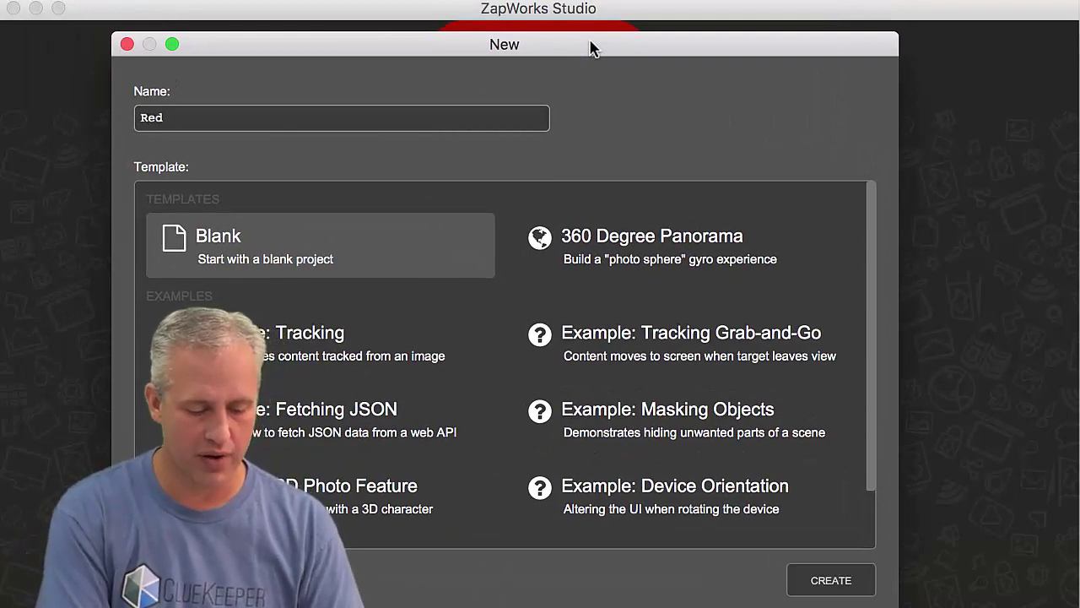
text(PillBluePill)
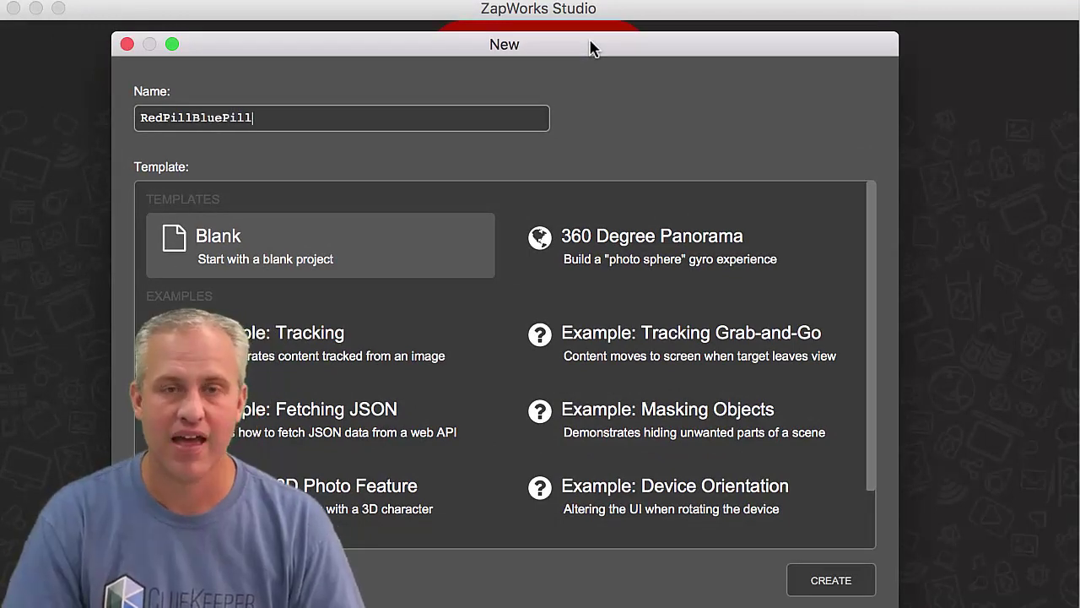
key(Left)
key(Left)
key(Left)
key(Left)
key(Left)
key(Left)
key(Left)
key(Left)
key(Left)
key(Left)
key(Left)
key(Left)
key(Left)
key(Left)
key(Left)
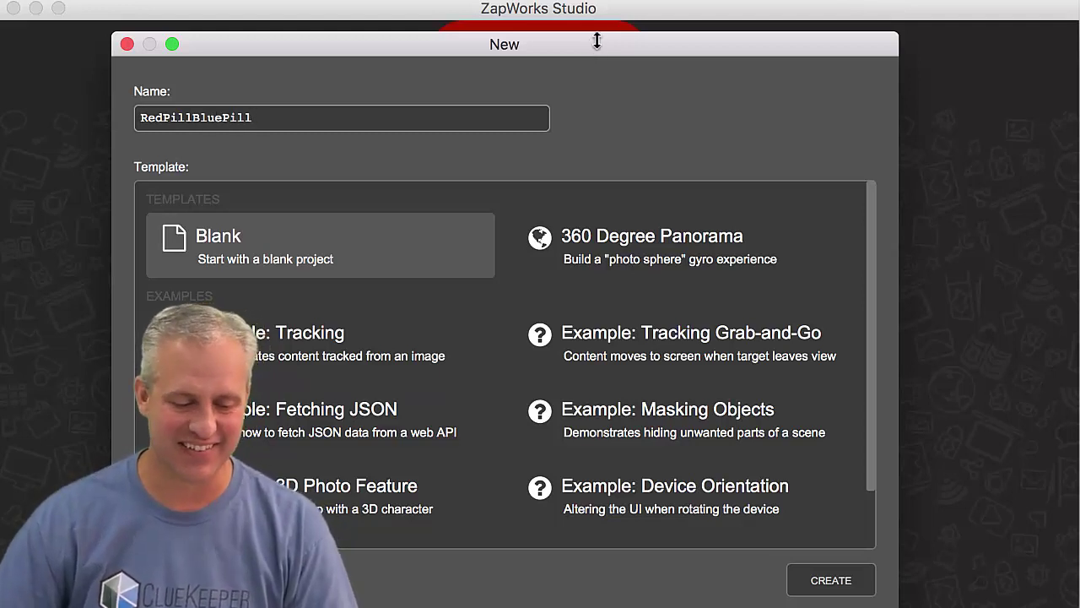
click(816, 586)
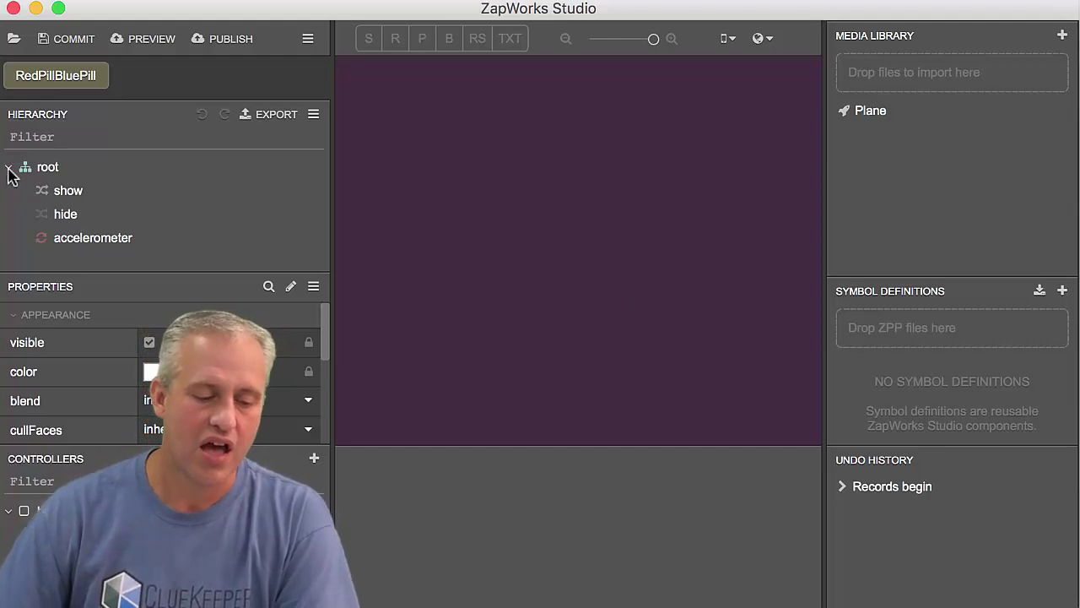
Examine the root node and the code of its default show and hide scripts
click(42, 172)
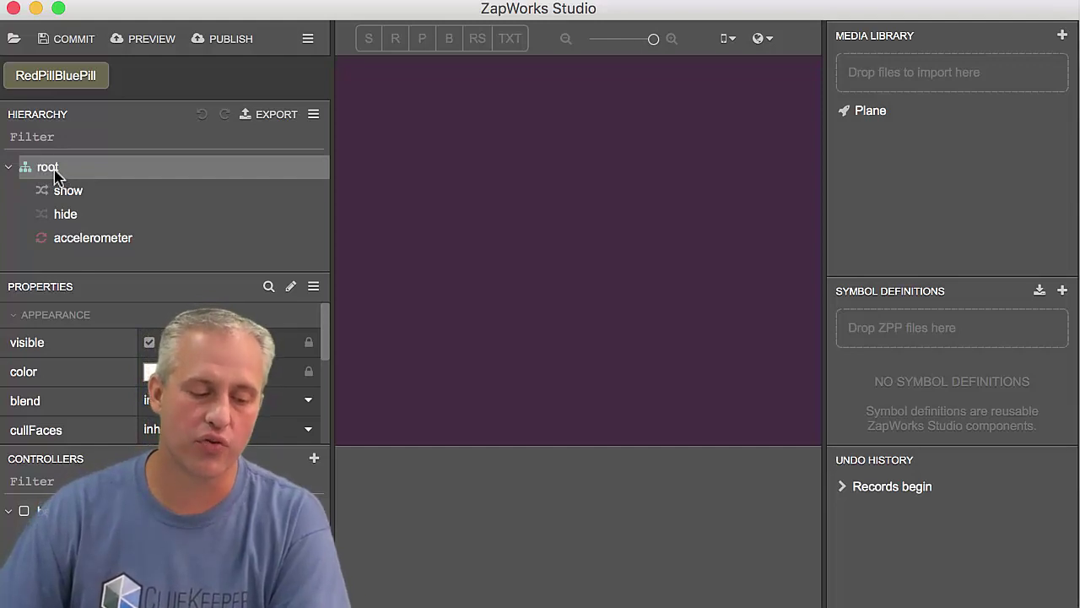
click(67, 193)
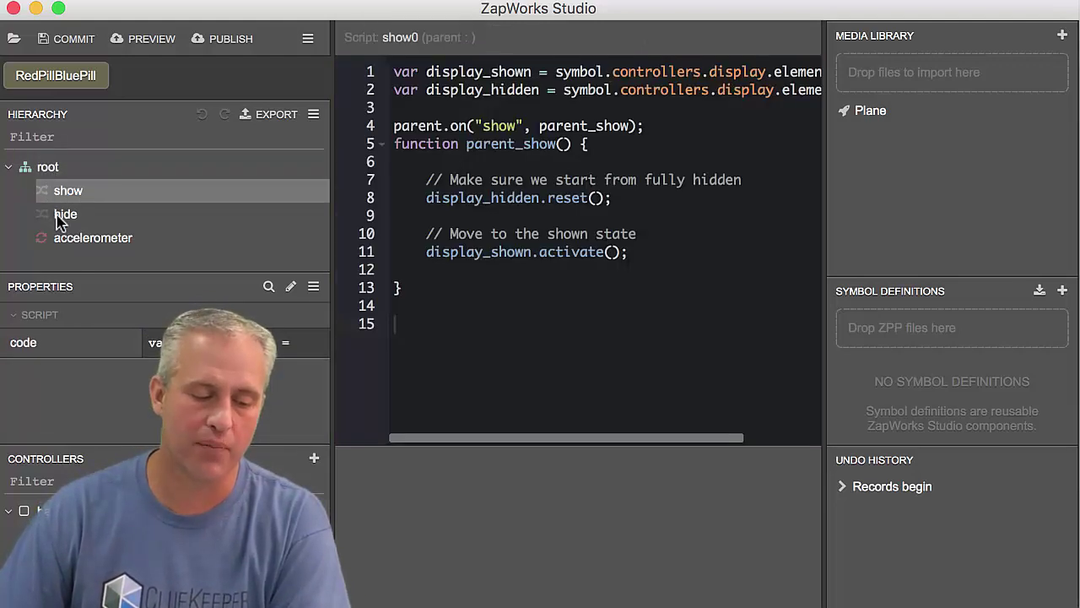
click(60, 216)
click(61, 193)
click(49, 169)
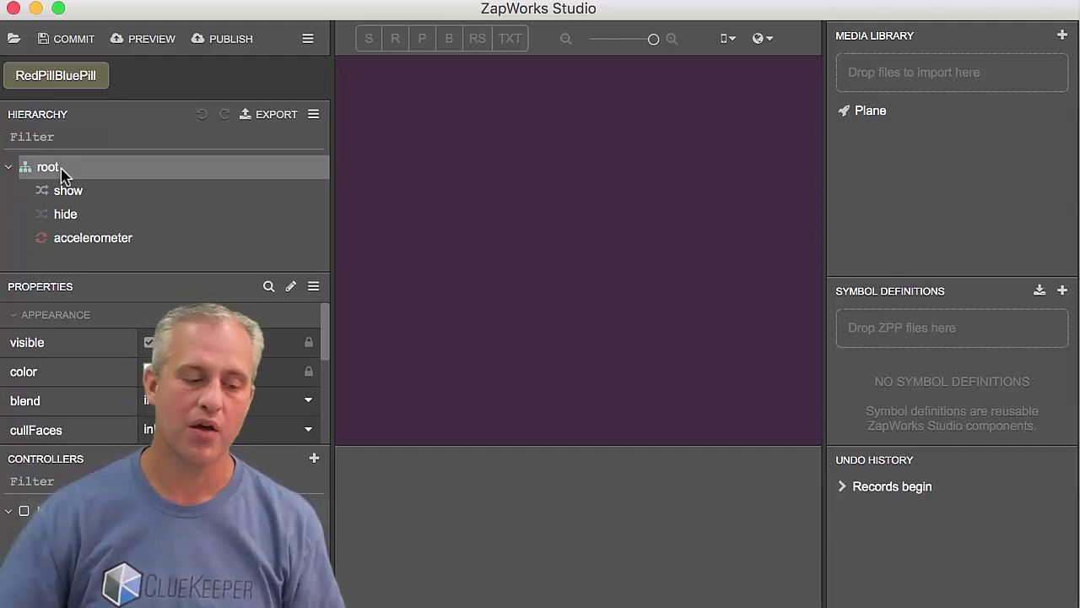
click(74, 196)
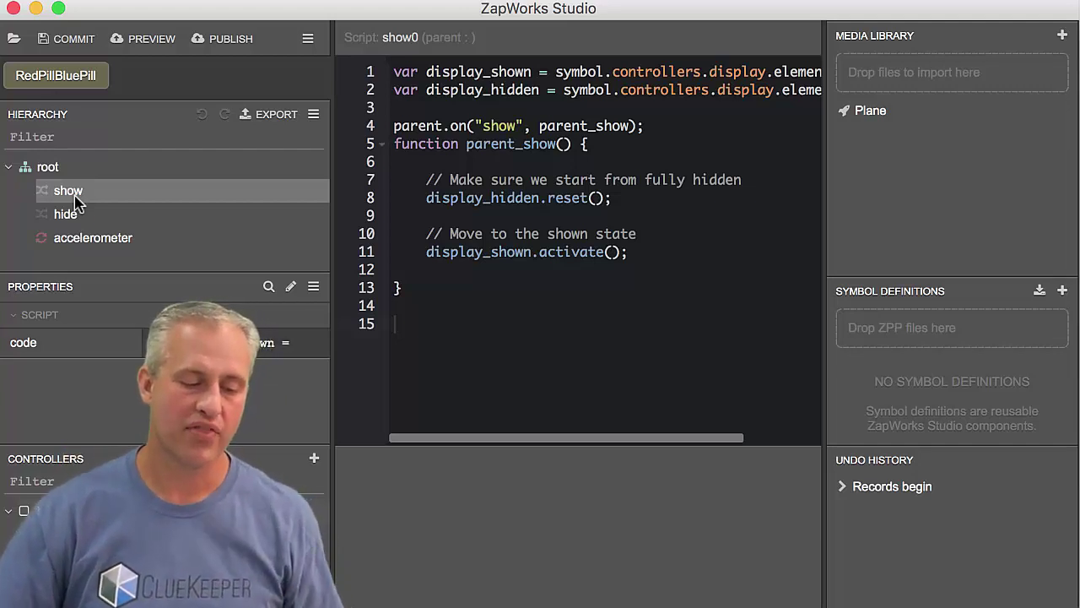
Enlarge the Media Library area by shrinking the Symbol Definitions and Undo History areas
drag(48, 283, 52, 288)
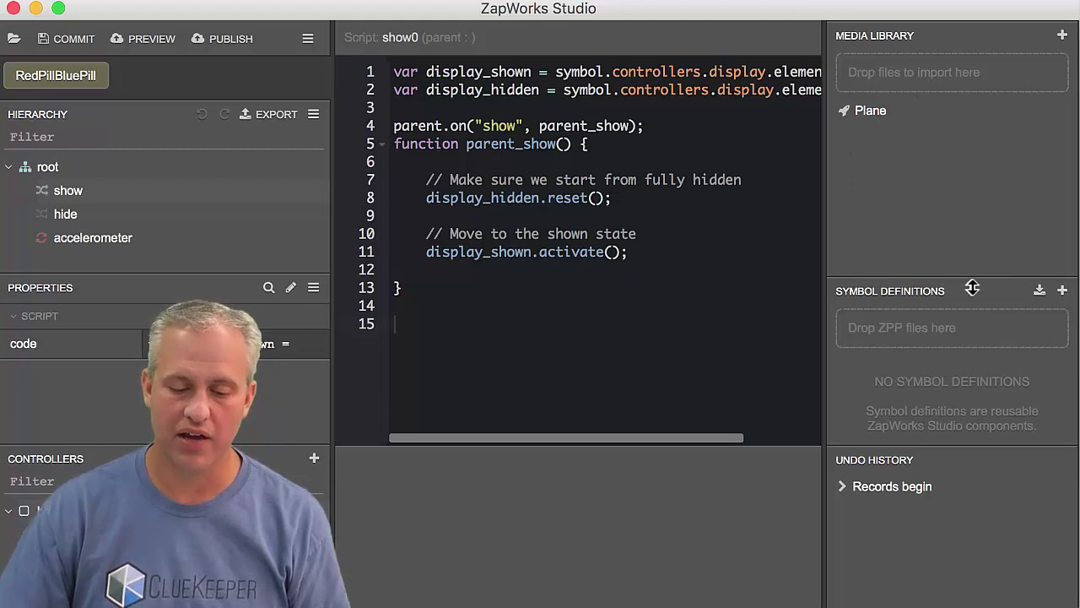
drag(971, 283, 953, 466)
click(952, 458)
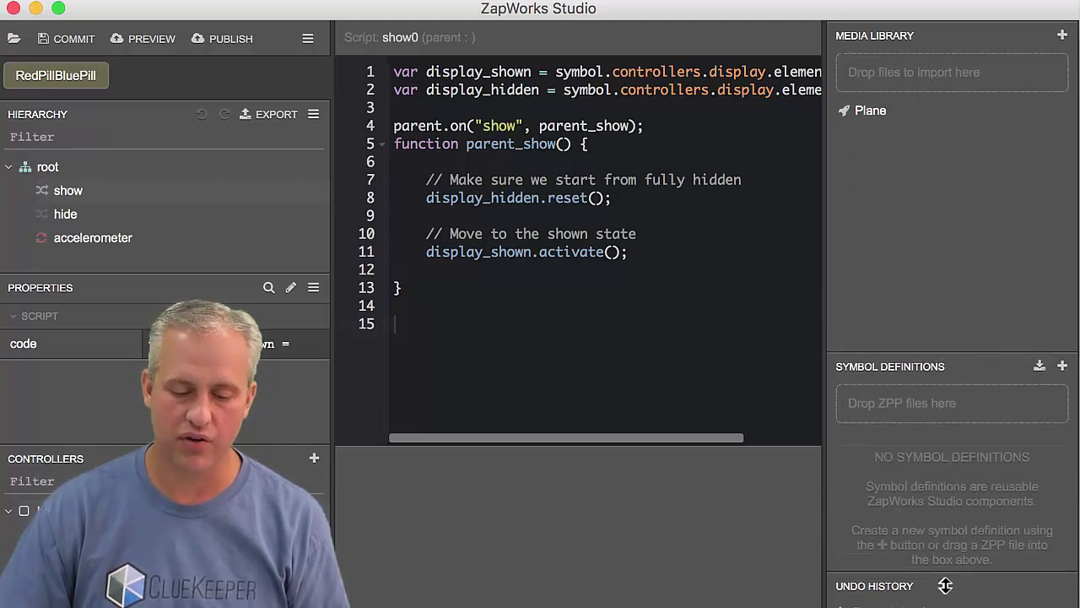
drag(957, 362, 952, 569)
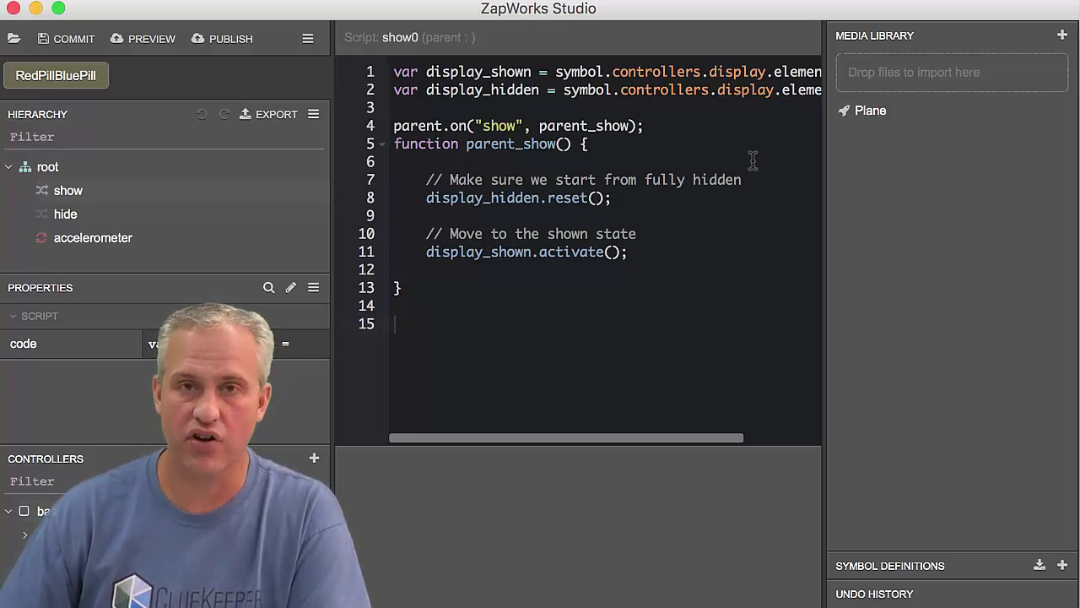
Add a blank script under the root node
click(48, 169)
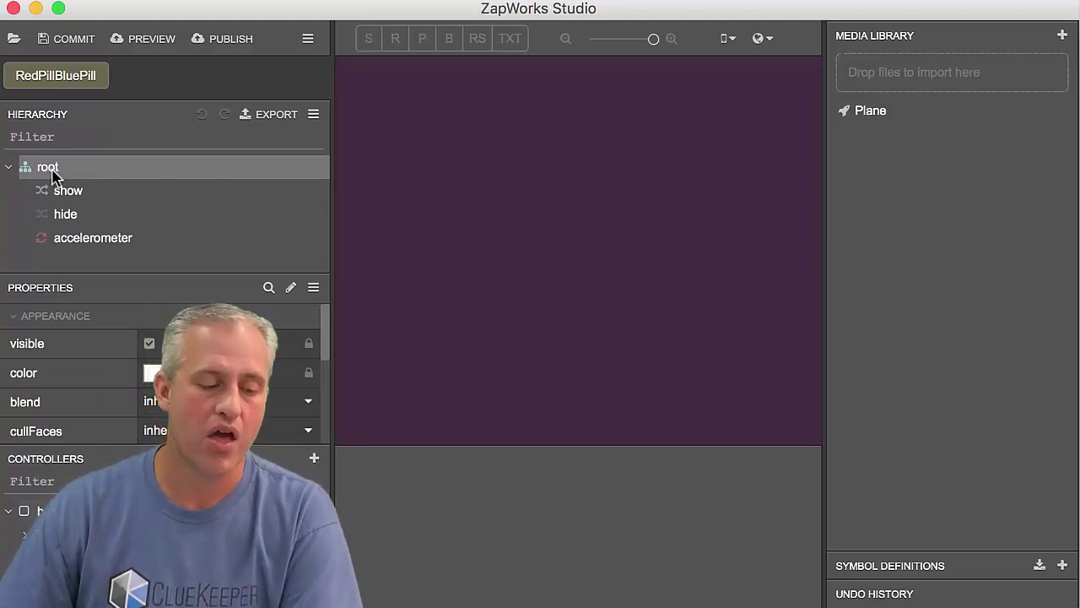
right_click(52, 173)
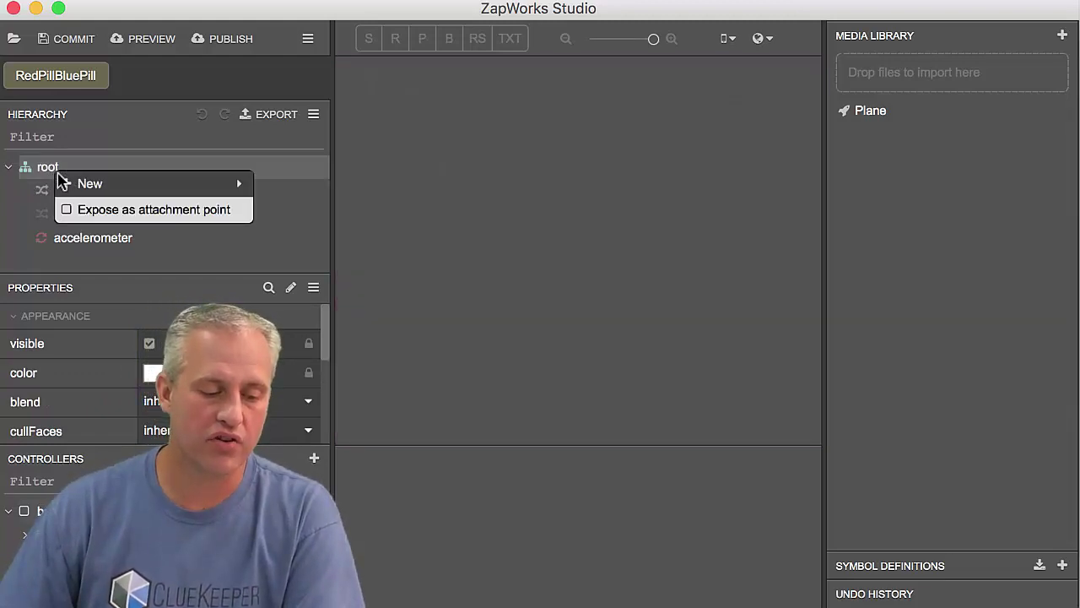
mouse_move(73, 181)
scroll(285, 208, down, 1)
mouse_move(328, 236)
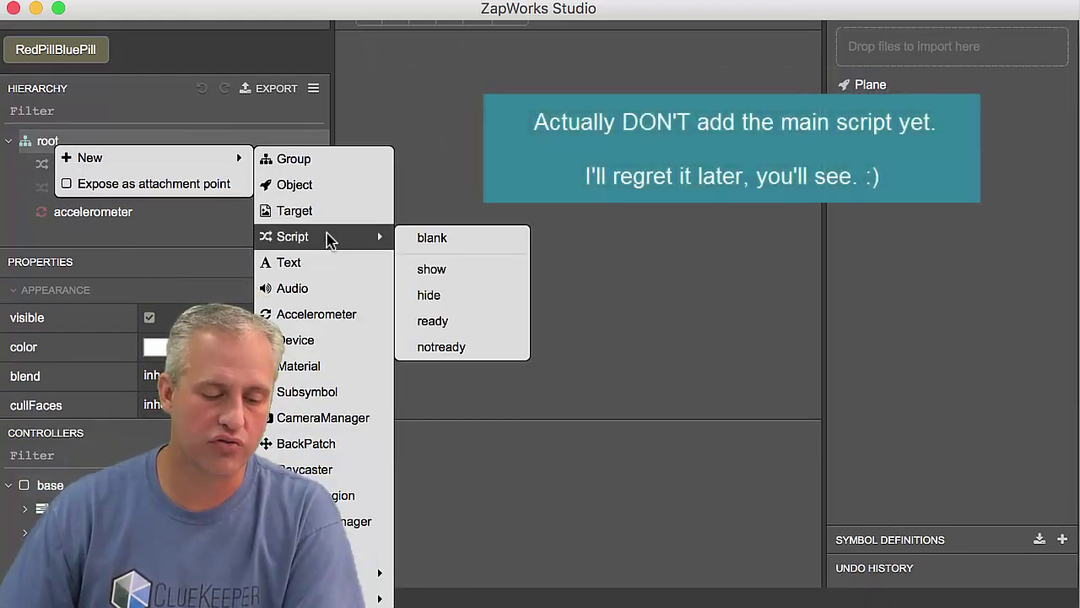
click(432, 239)
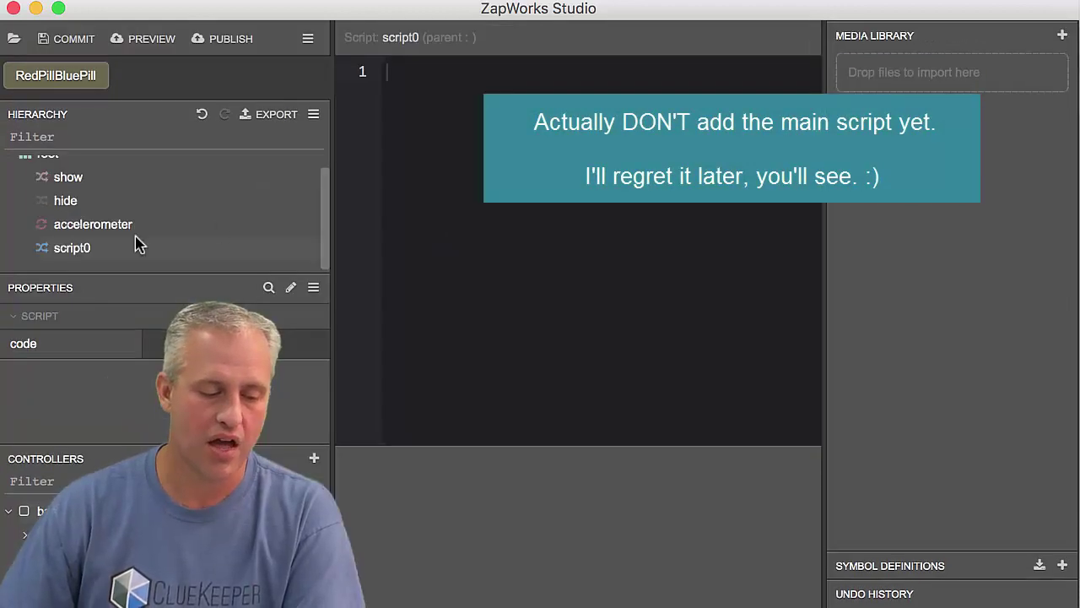
Rename the new script as main and place it first under root
right_click(84, 258)
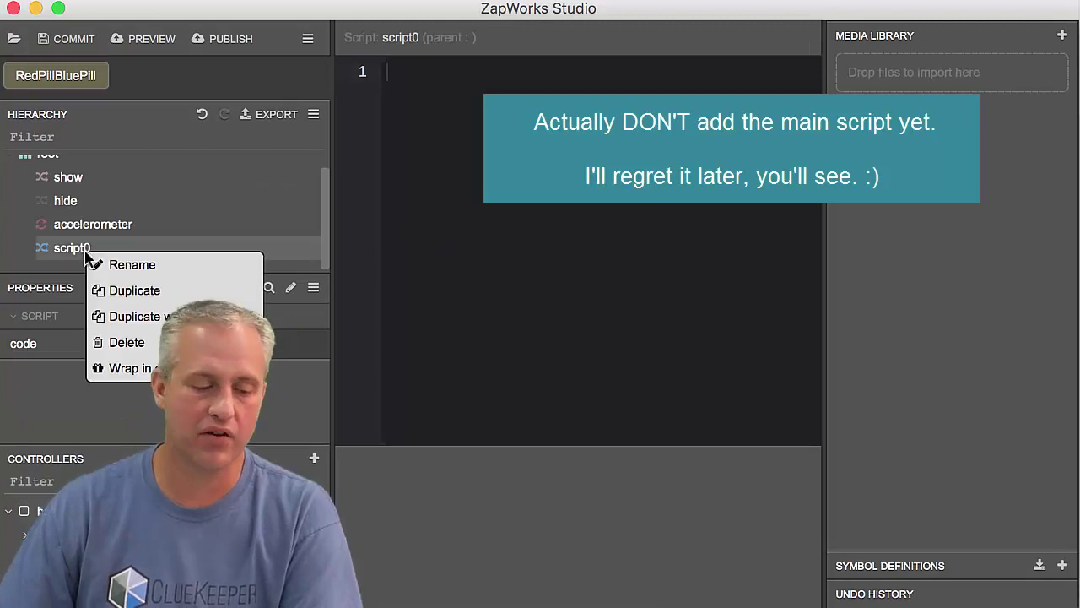
click(128, 266)
text(main)
key(Return)
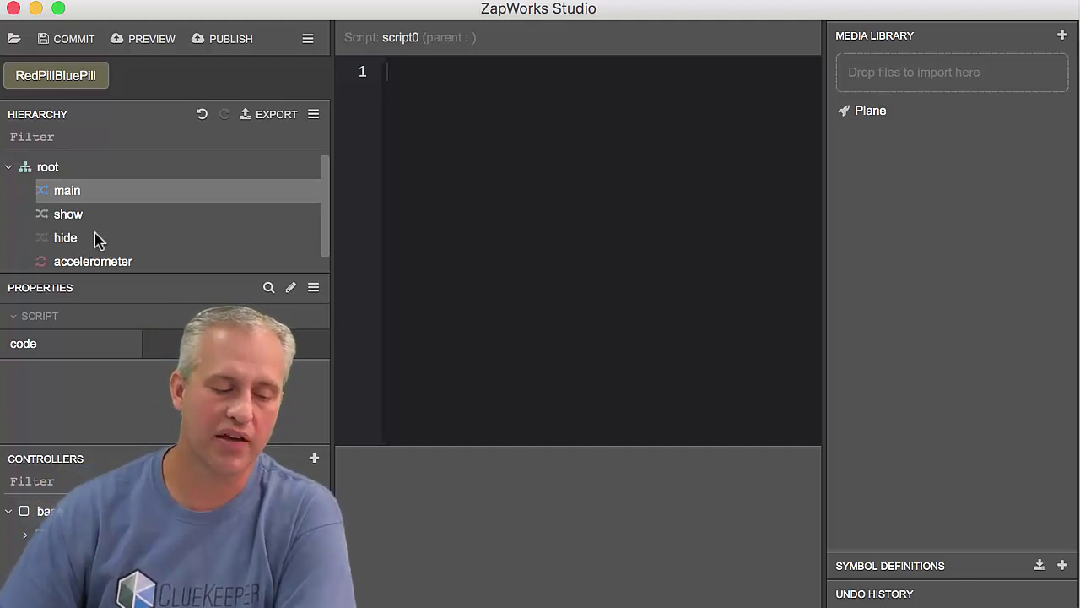
Add a second blank script under the root node
click(46, 169)
right_click(49, 169)
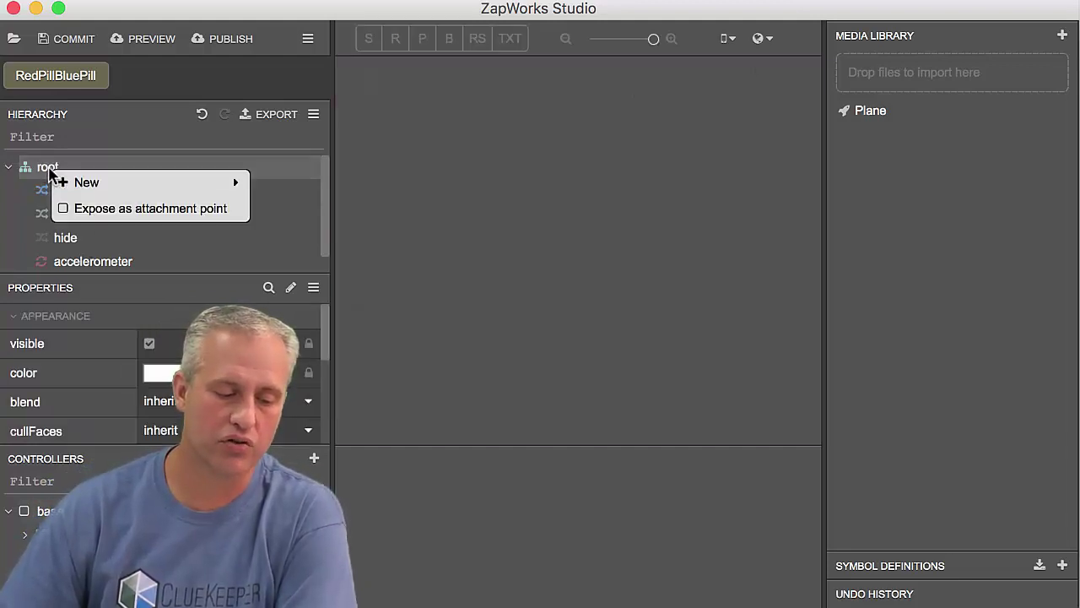
mouse_move(84, 181)
mouse_move(371, 237)
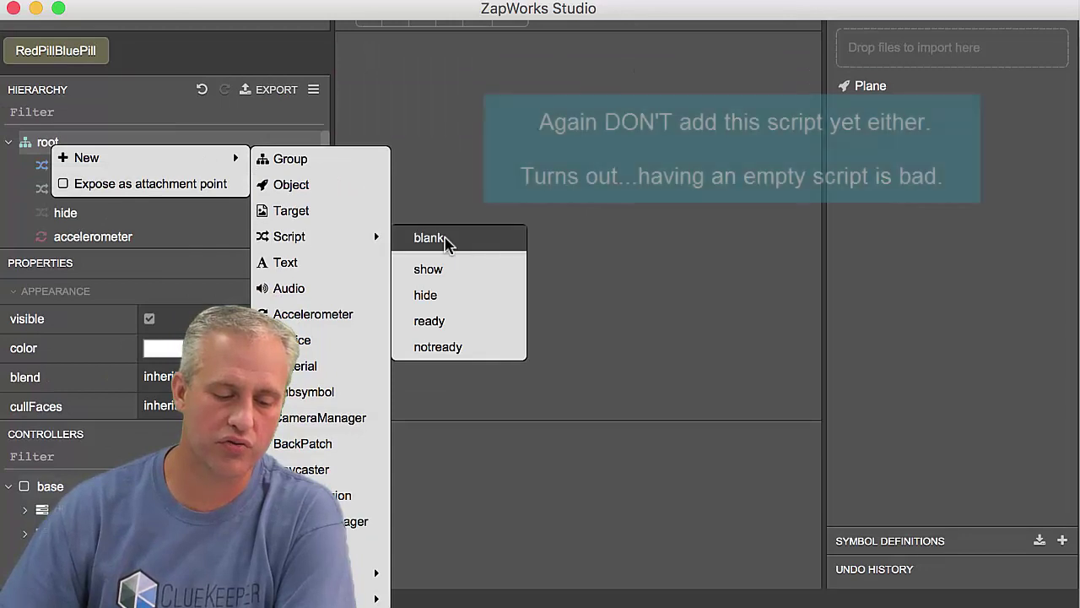
click(447, 240)
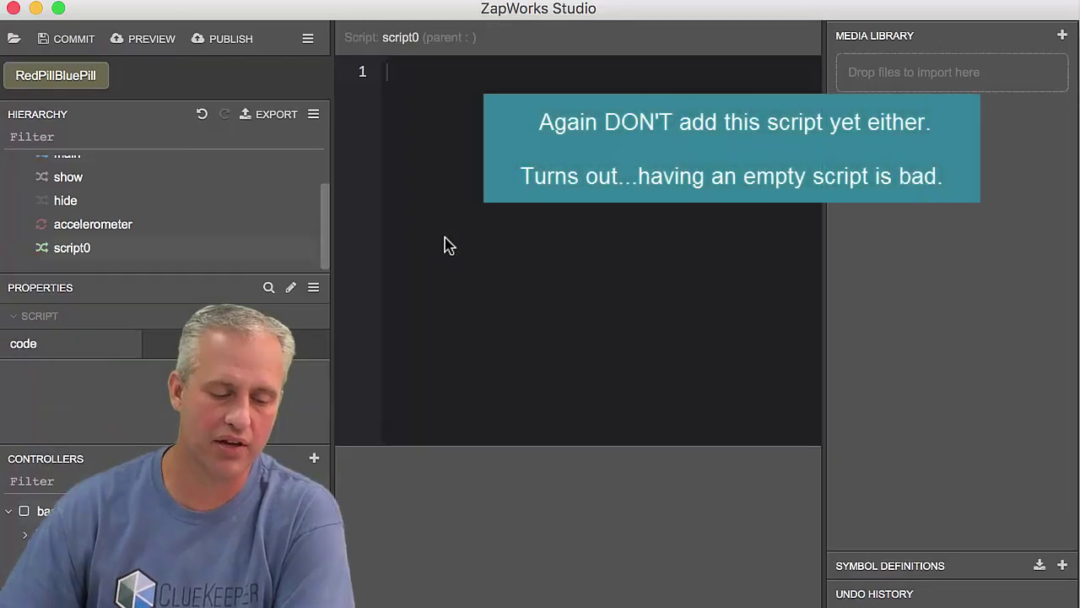
Rename the second script as cluekeeper and move it above main, enlarging the Hierarchy area to show all nodes
right_click(85, 251)
click(131, 264)
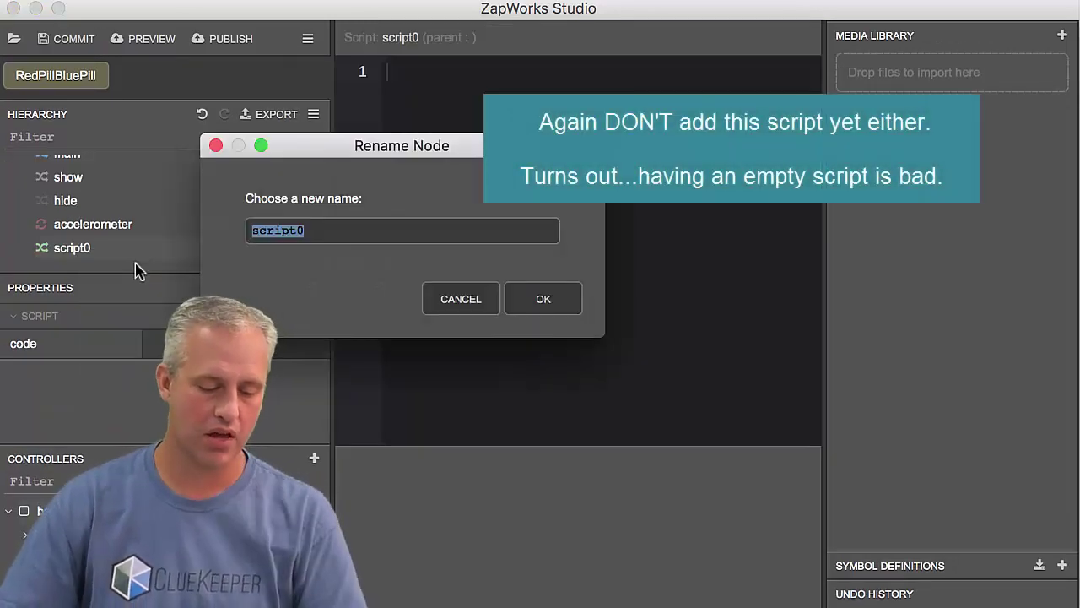
text(cluek)
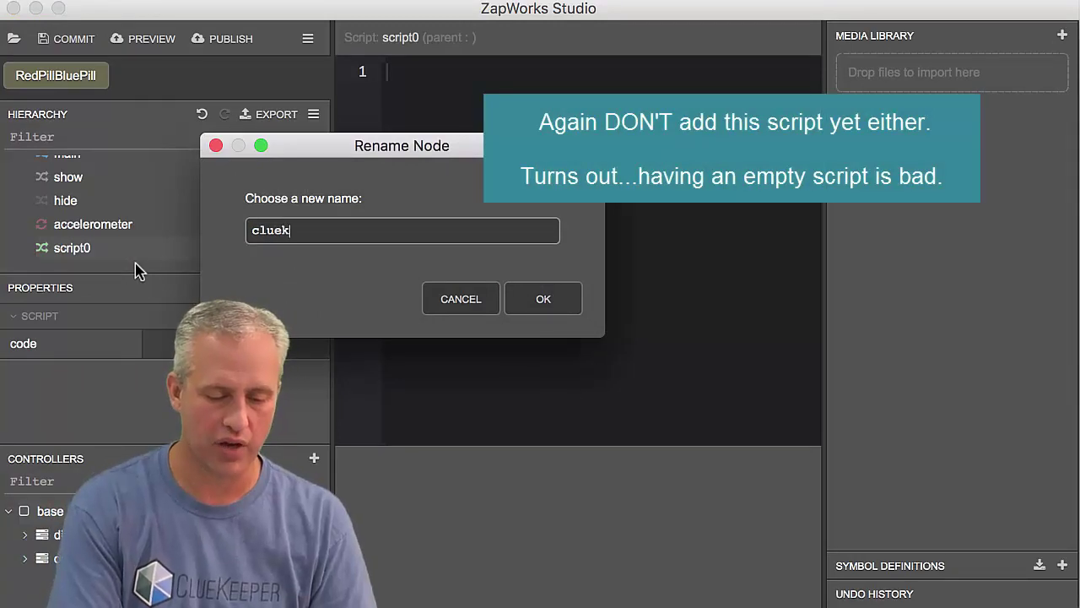
text(eeper)
key(Return)
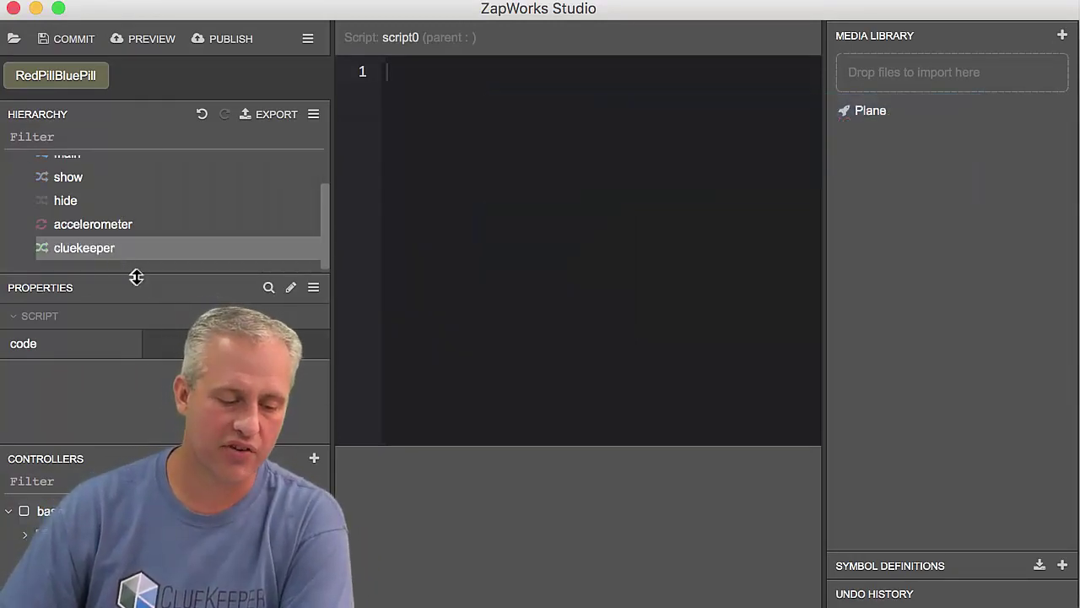
drag(135, 277, 127, 347)
drag(115, 284, 93, 174)
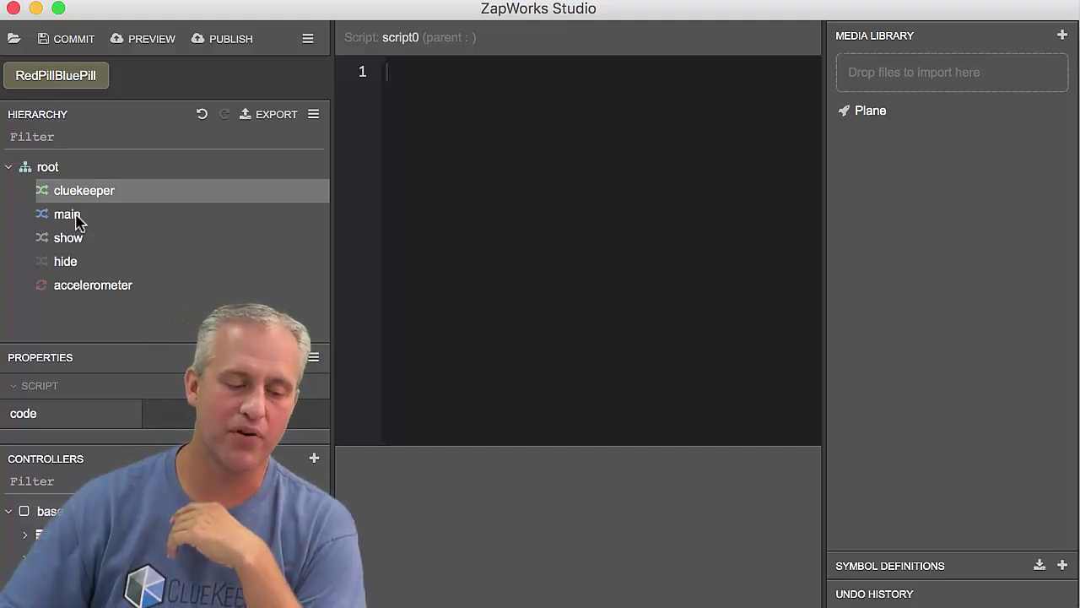
click(79, 218)
click(99, 195)
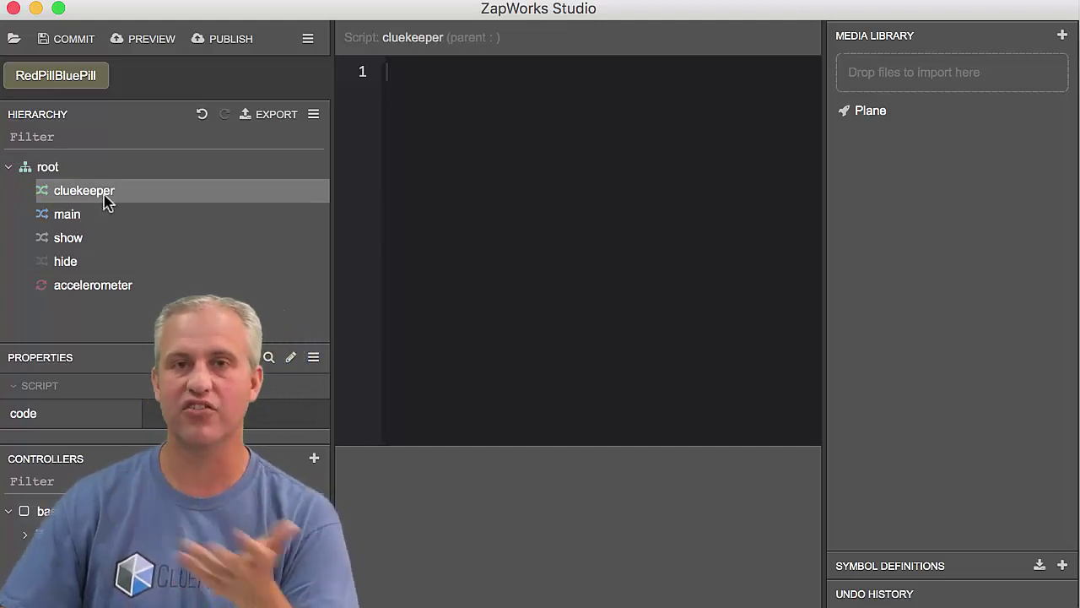
click(85, 218)
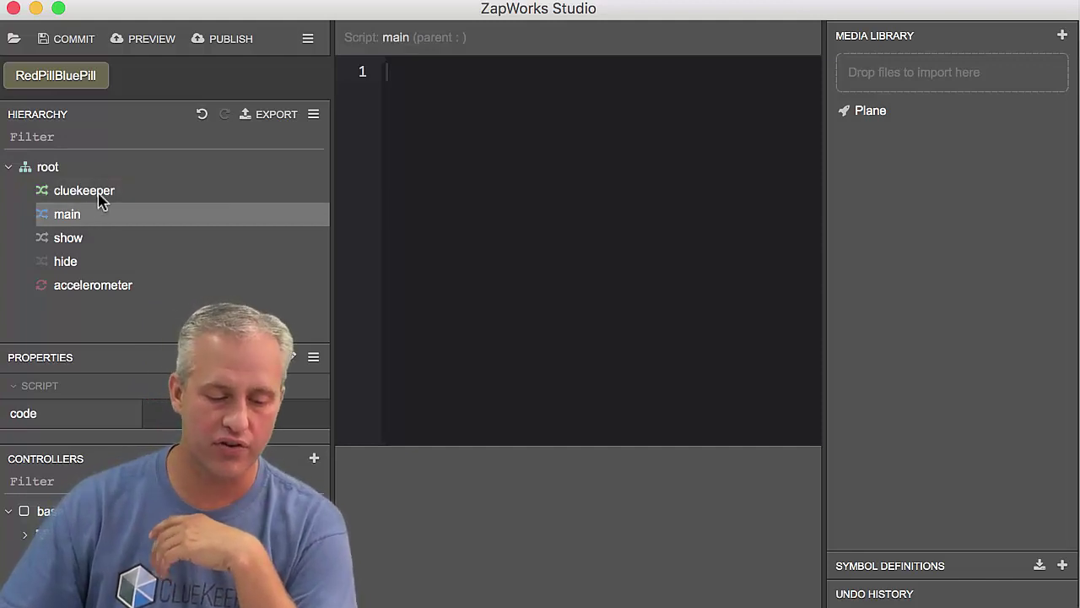
click(100, 194)
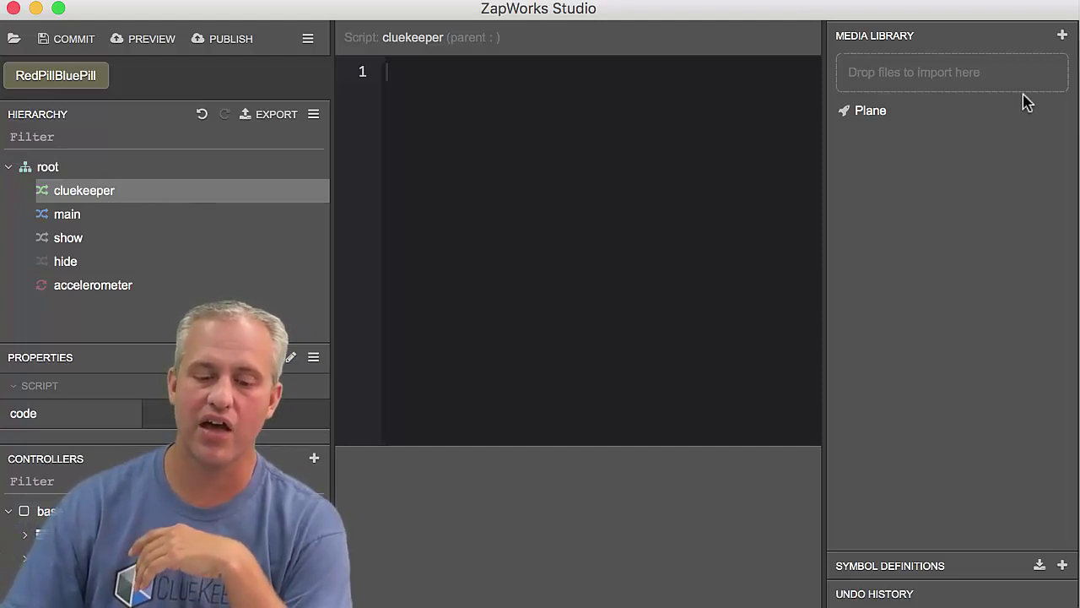
Add the Roboto font to the Media Library
click(1062, 36)
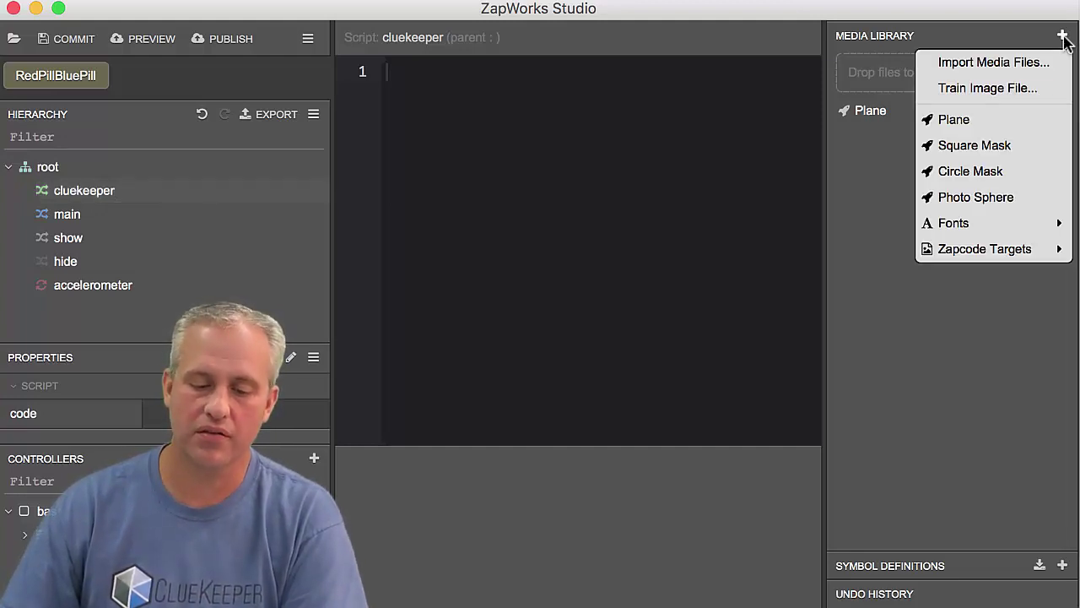
mouse_move(970, 224)
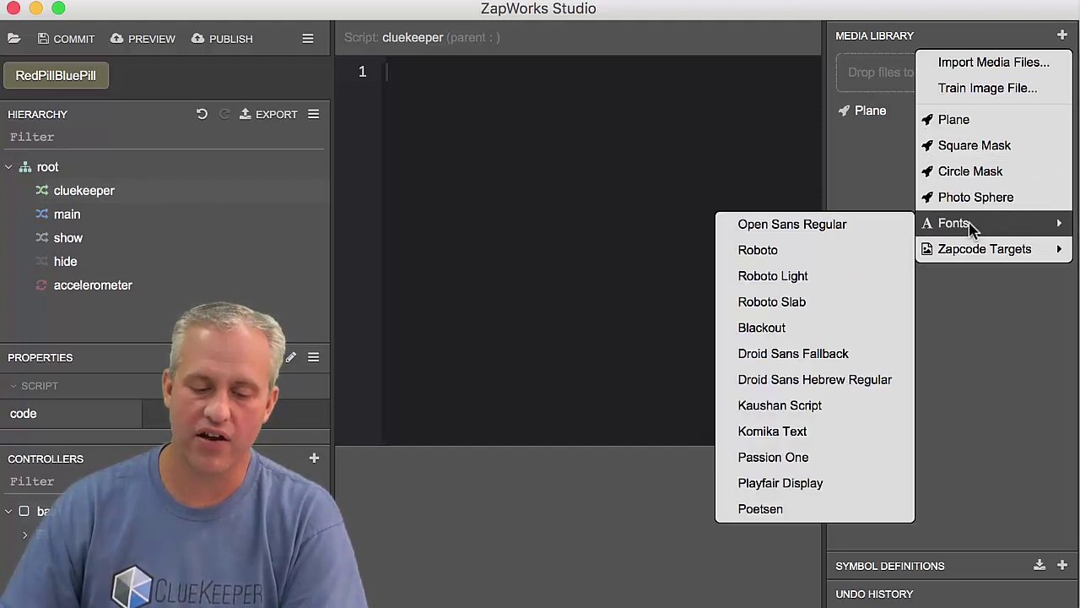
click(816, 252)
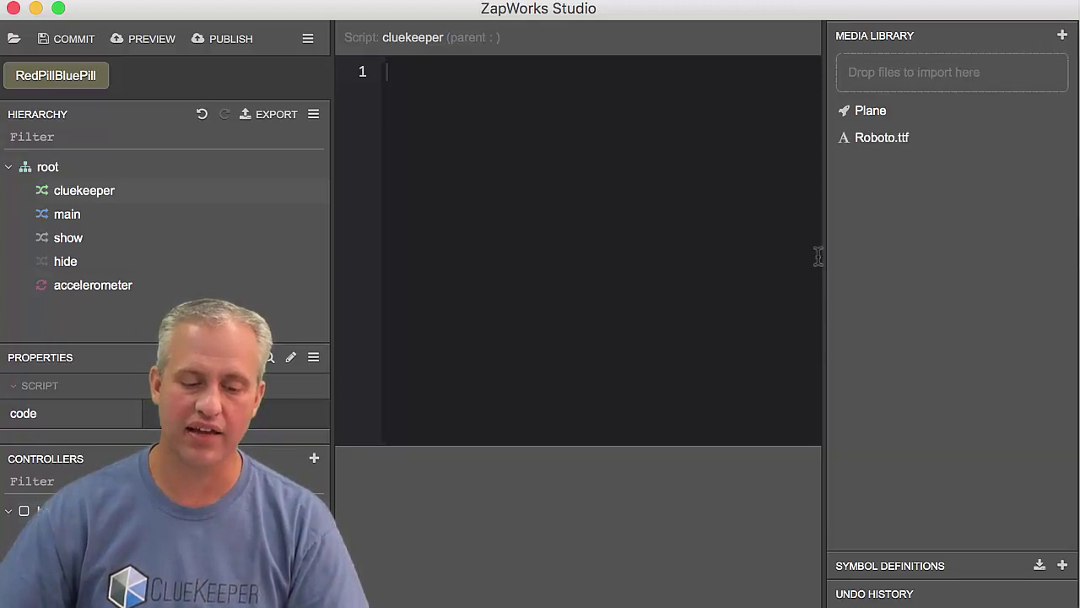
click(887, 143)
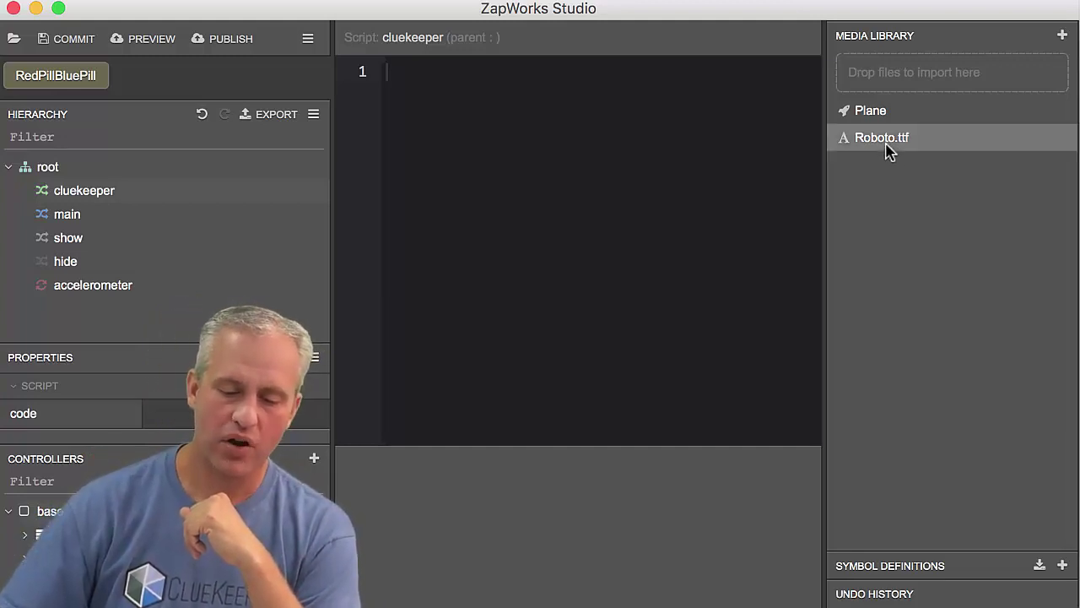
Create a new group named portraitCenter under the root node
click(56, 173)
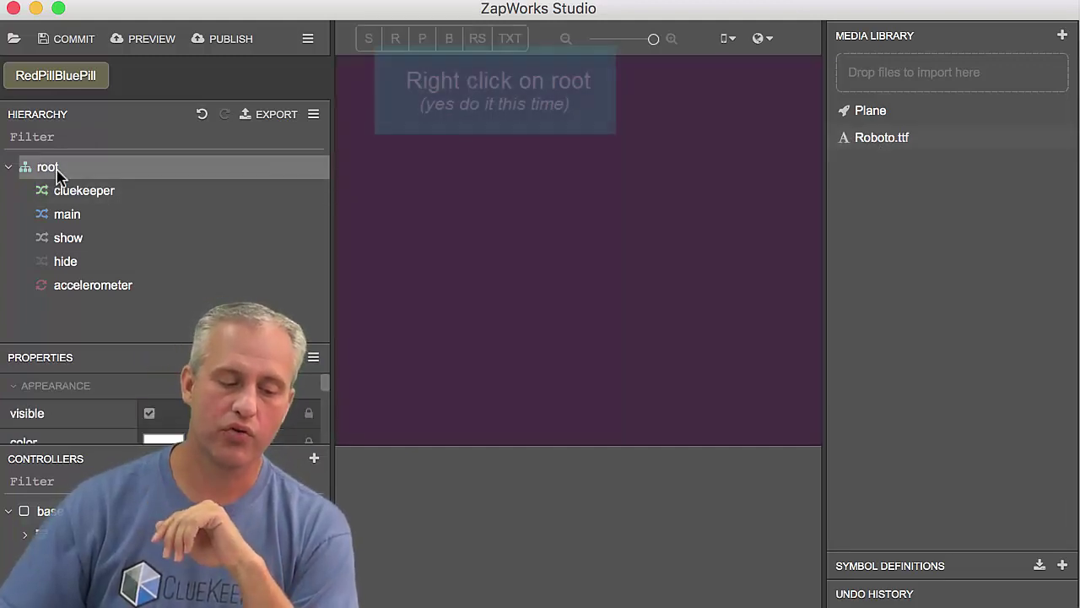
right_click(60, 175)
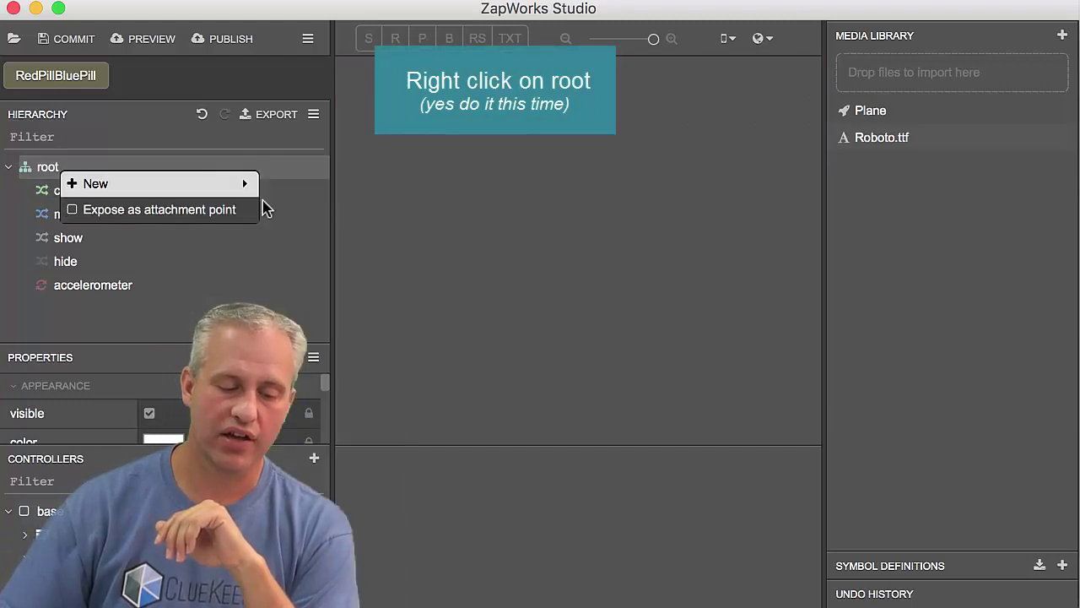
mouse_move(208, 184)
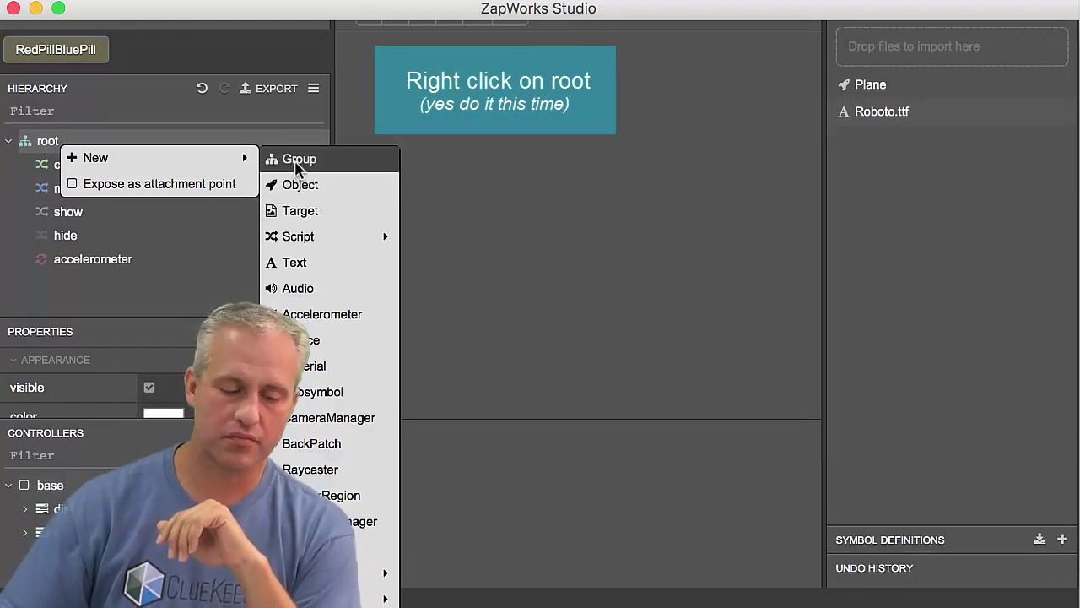
click(297, 161)
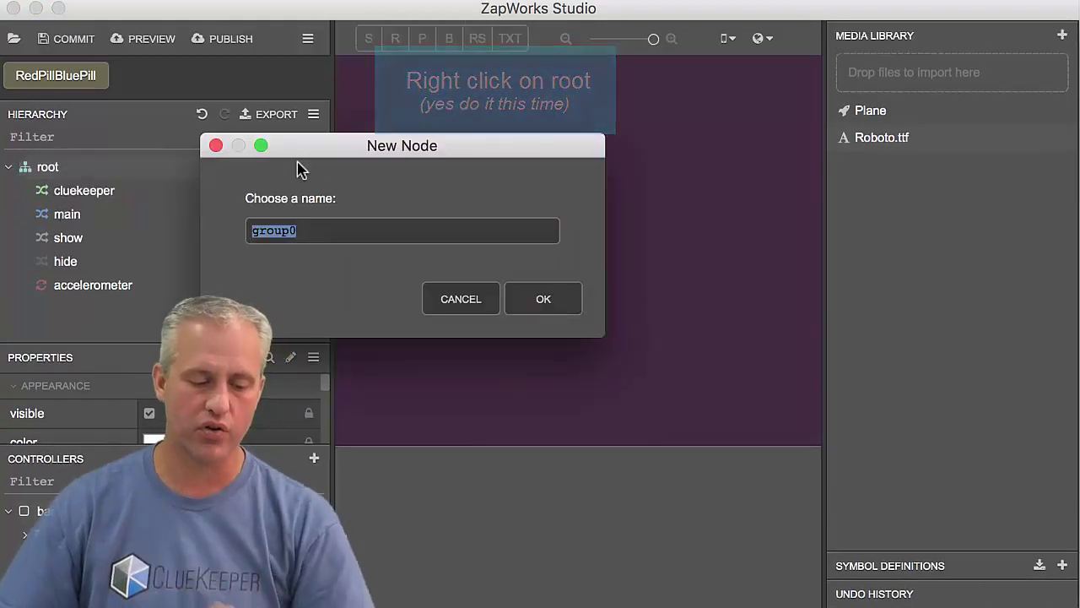
text(portraitCenter)
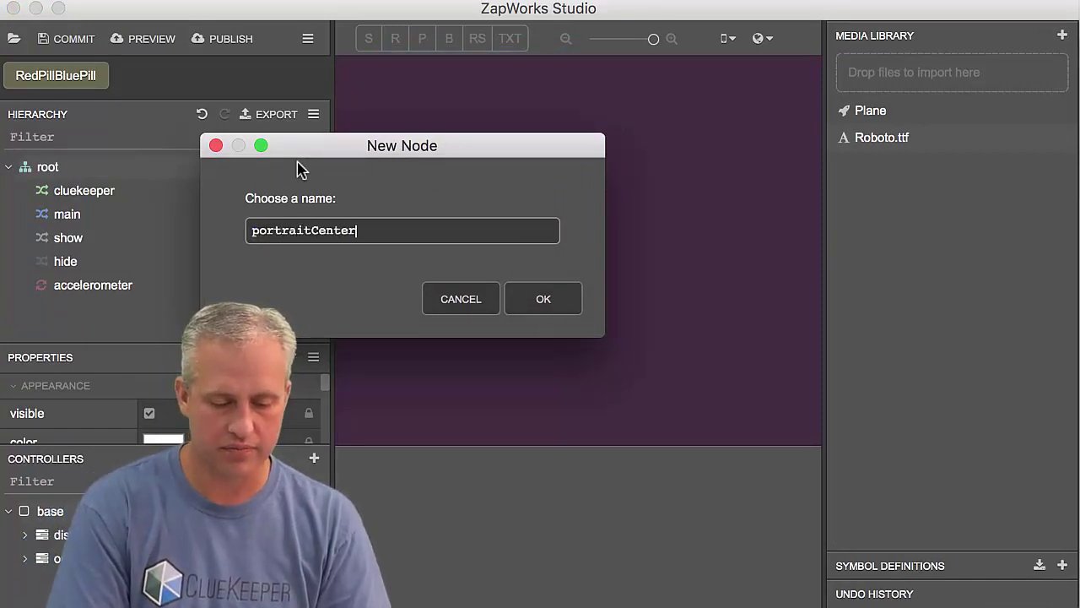
key(Return)
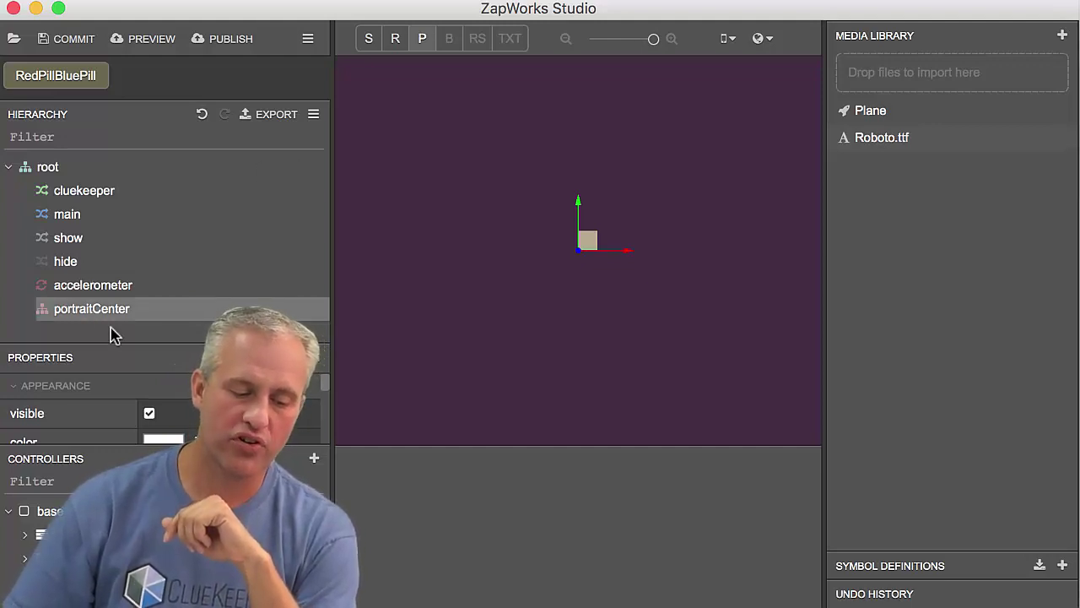
Set the portraitCenter group's Z rotation to 90, enlarging the Properties area to reach its transform values
drag(135, 342, 136, 245)
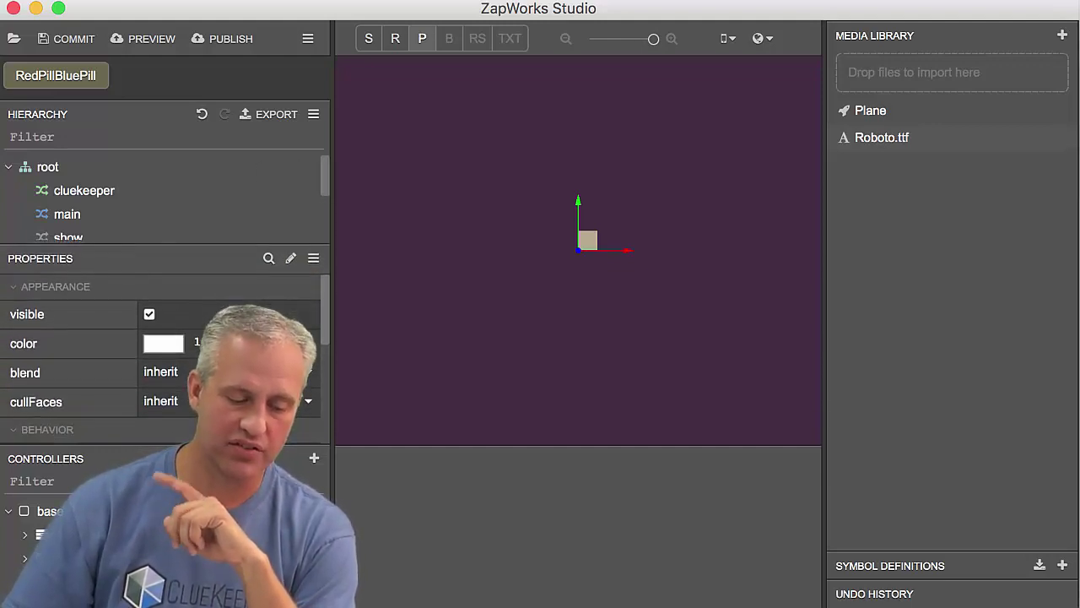
drag(135, 446, 136, 483)
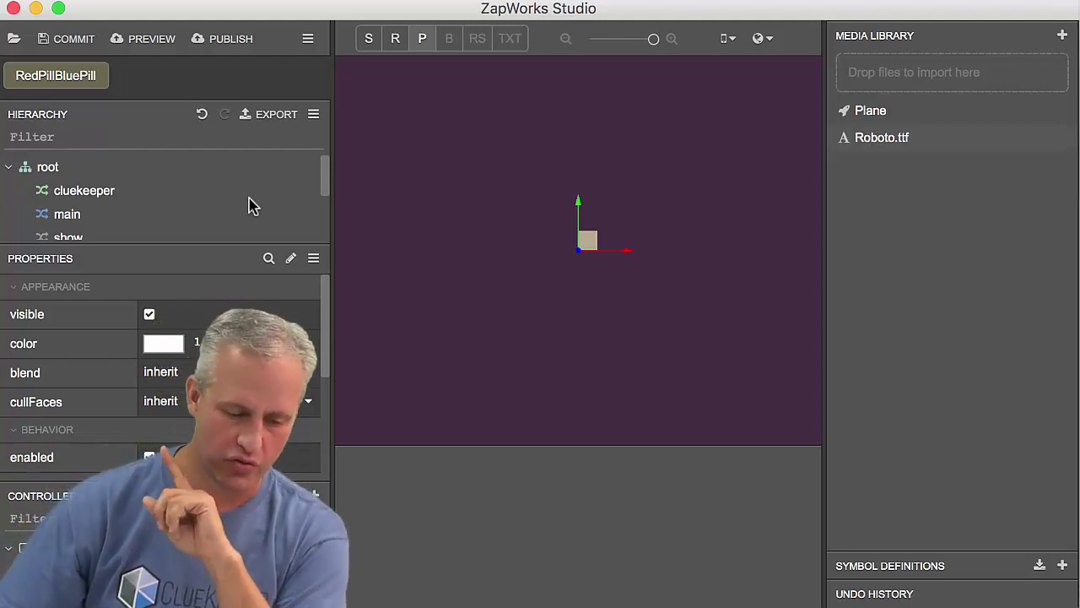
drag(329, 186, 109, 225)
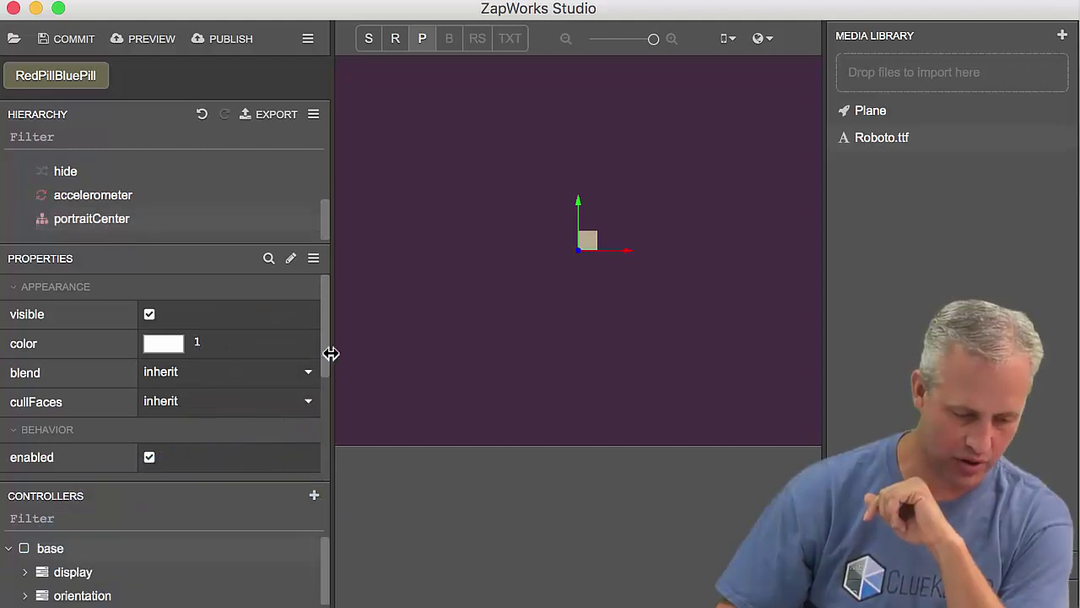
scroll(309, 422, down, 5)
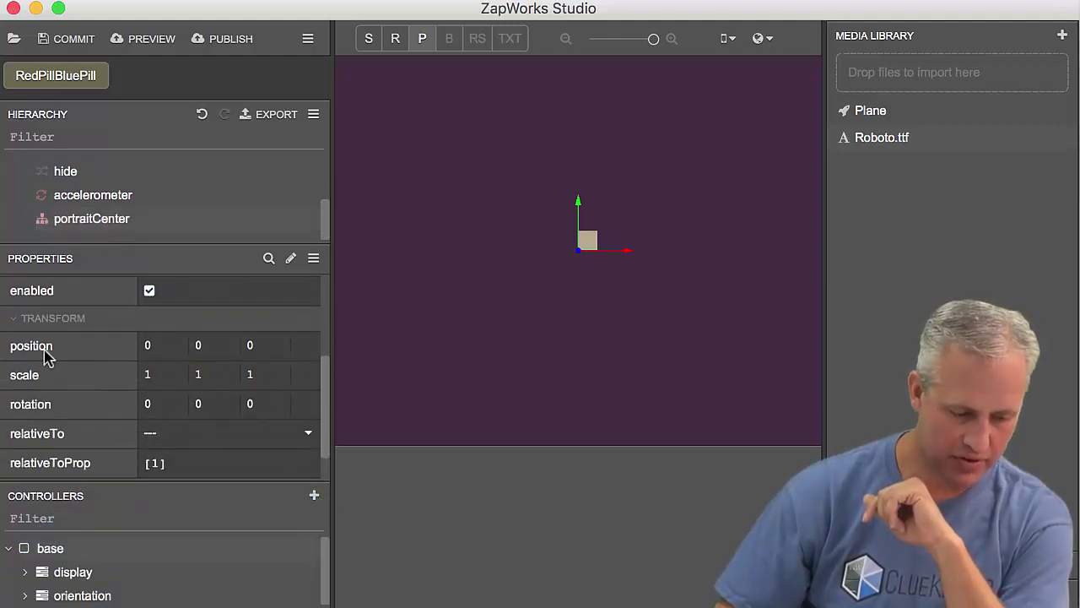
click(249, 404)
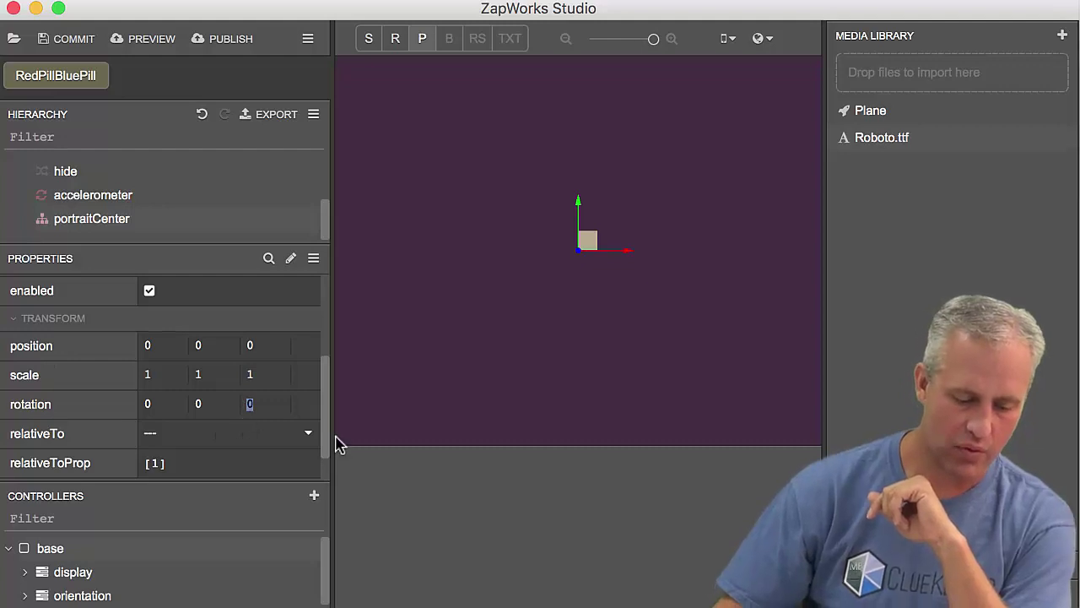
text(90)
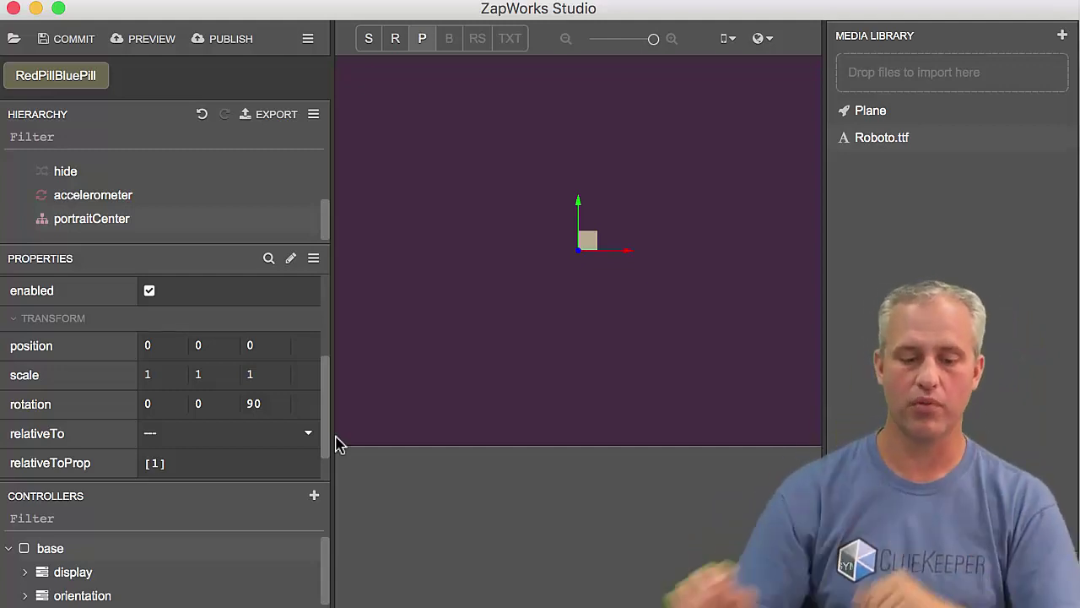
Add a text node using the Roboto font inside the portraitCenter group and switch the stage view to Portrait orientation
drag(893, 149, 110, 219)
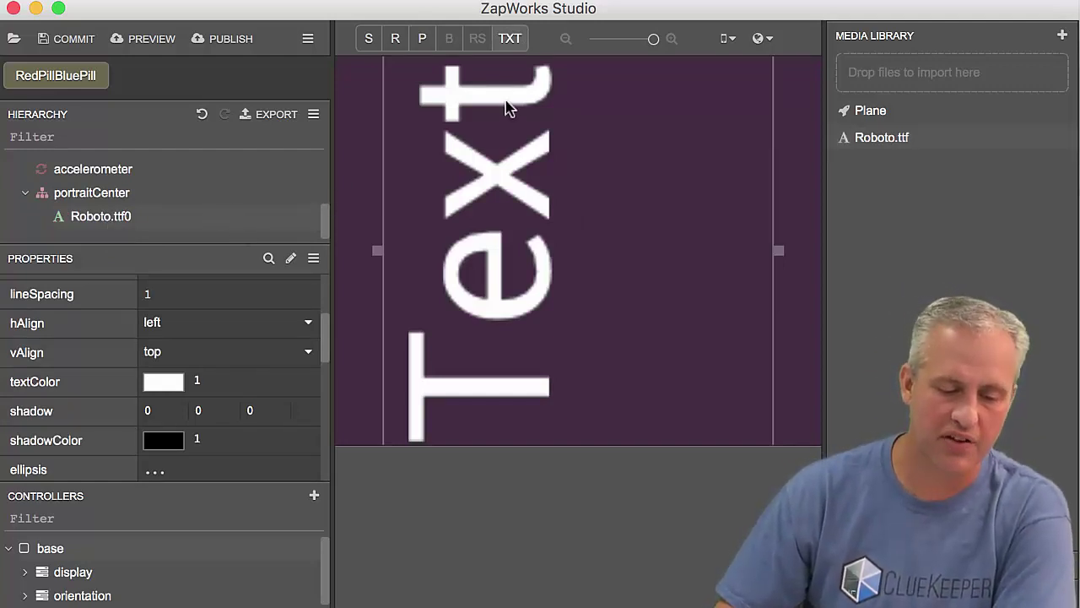
click(733, 40)
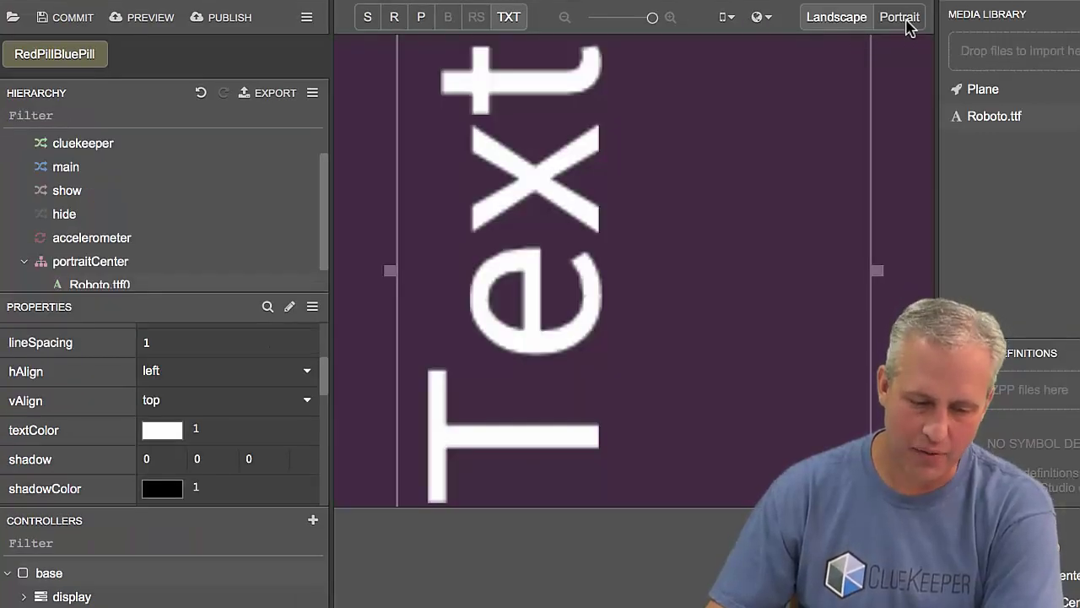
click(908, 21)
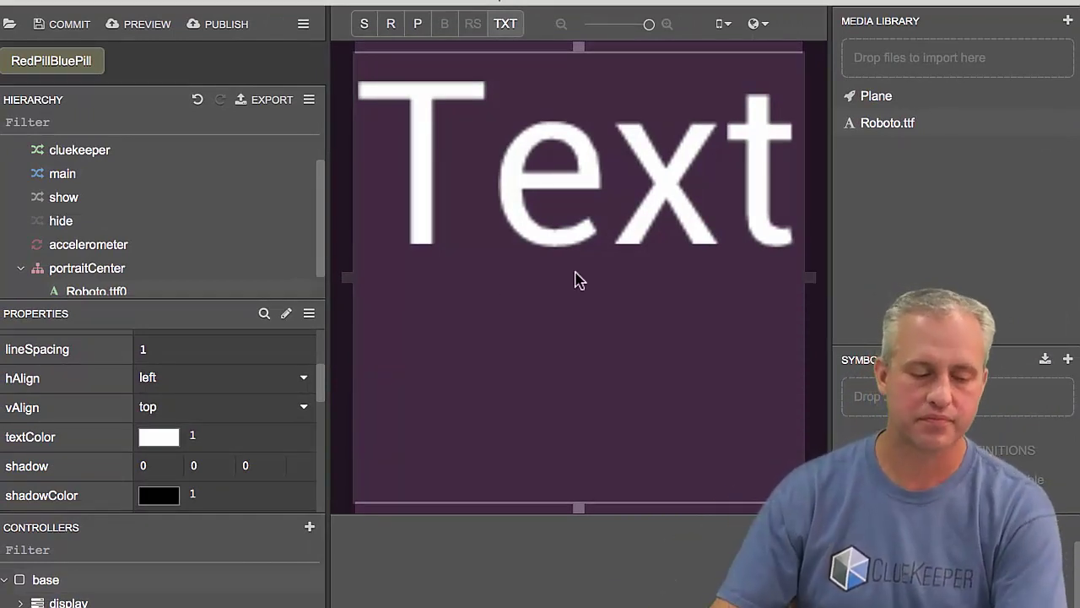
Rename the Roboto text node under portraitCenter as helloWorld
click(122, 289)
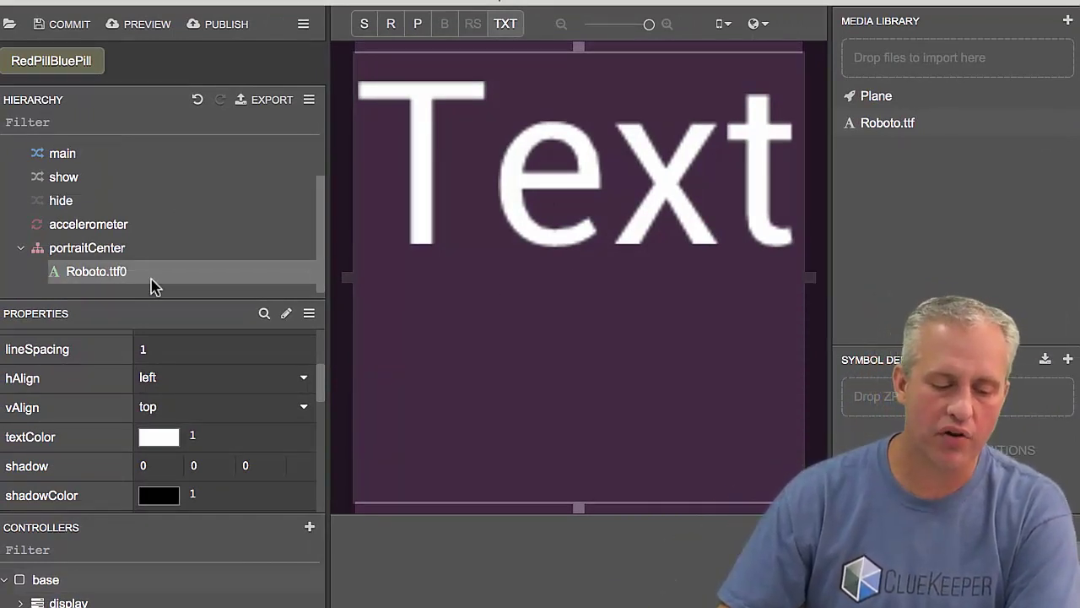
right_click(102, 279)
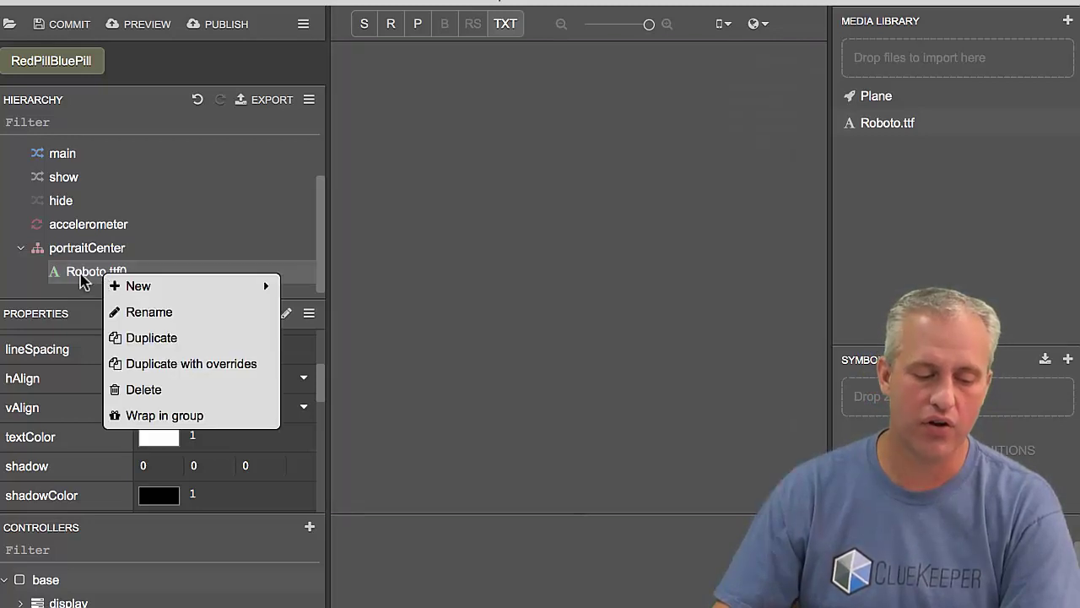
click(145, 312)
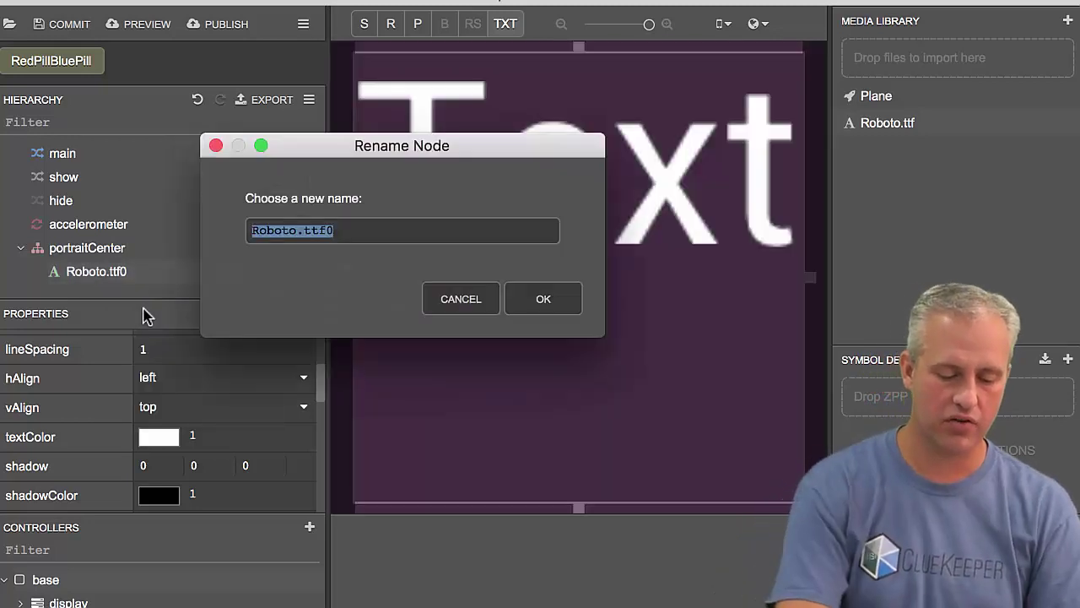
text(helloWorld)
key(Return)
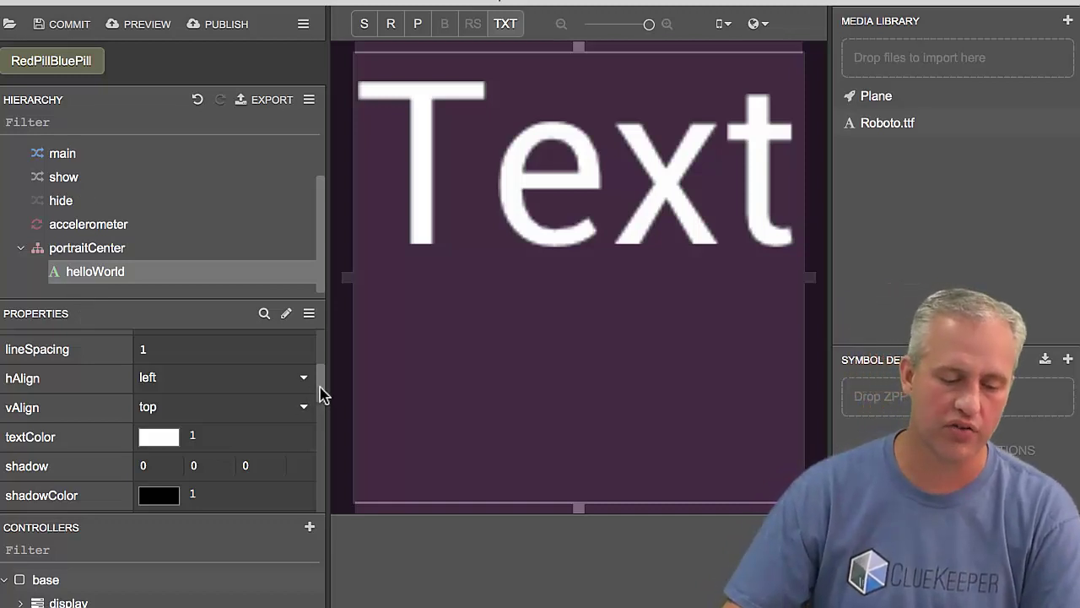
Change the helloWorld node's text to "Hello World"
drag(321, 386, 319, 355)
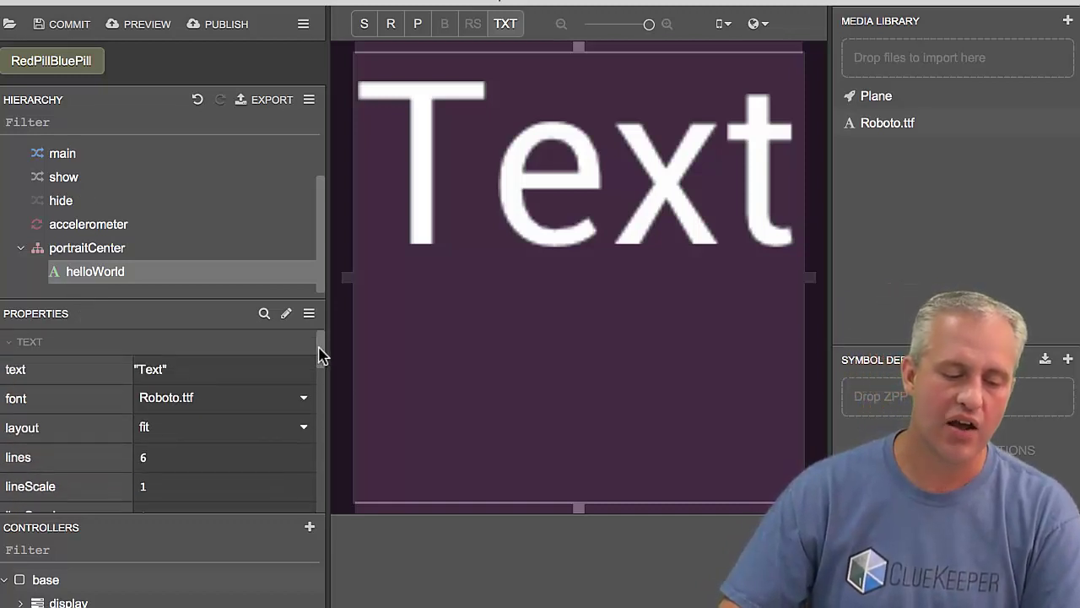
click(160, 375)
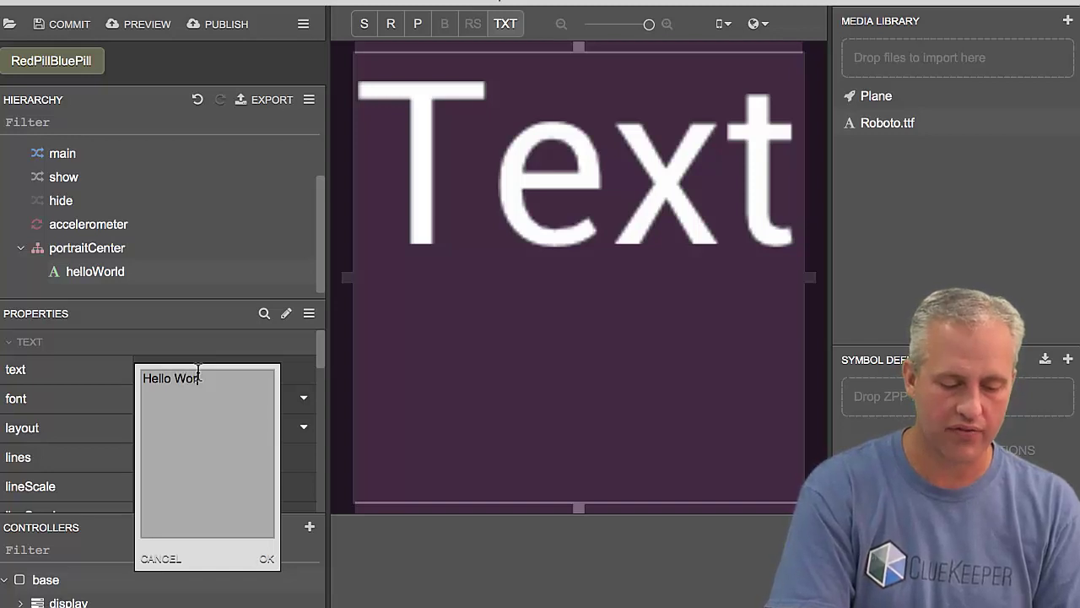
click(266, 559)
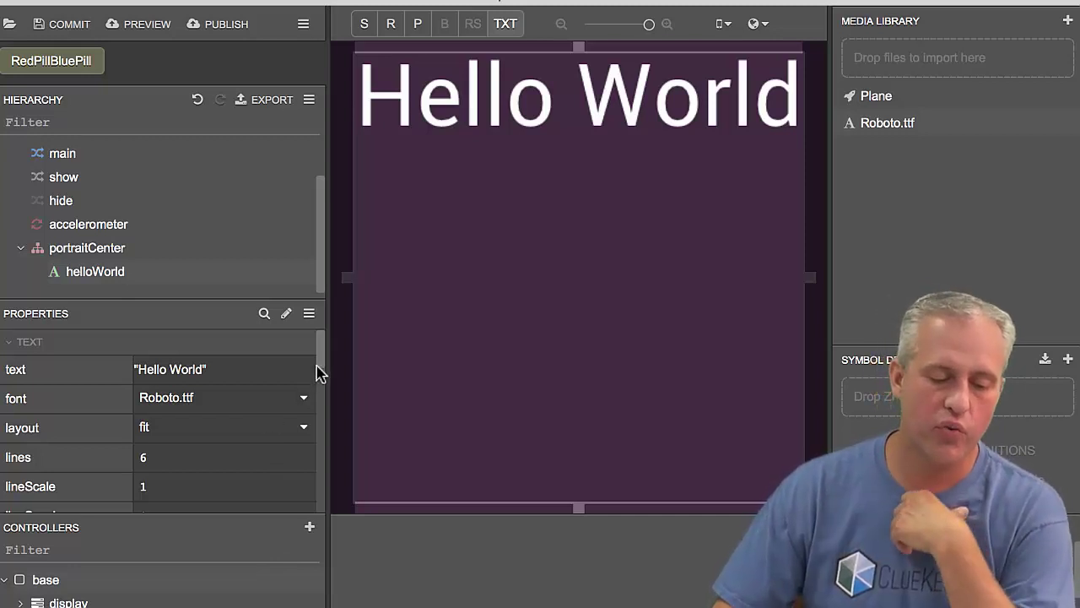
Set the helloWorld text's layout to wrap and its lines value to 10
drag(321, 367, 321, 386)
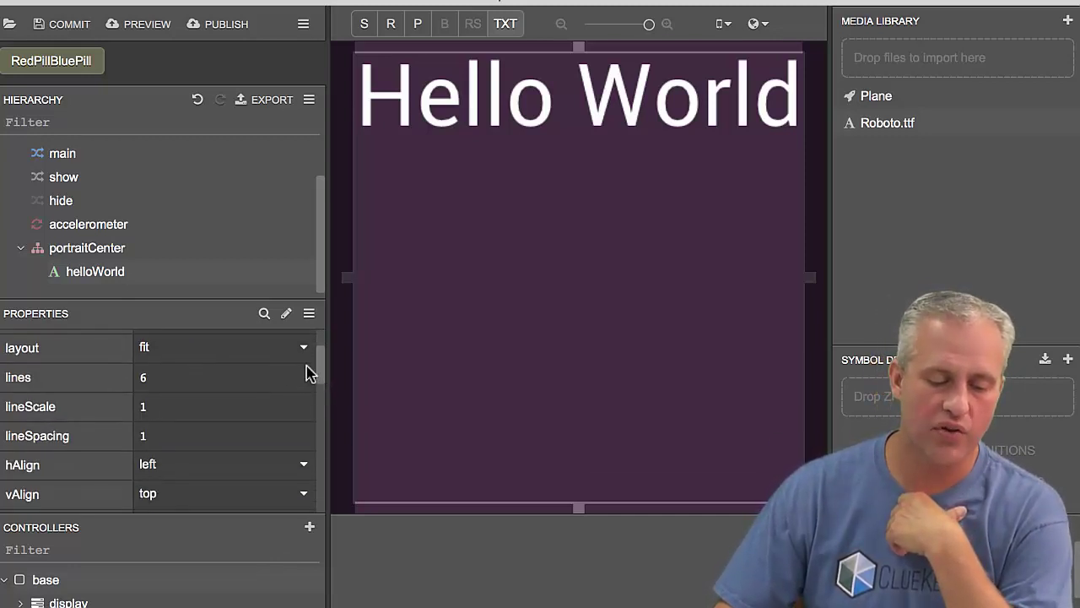
click(304, 350)
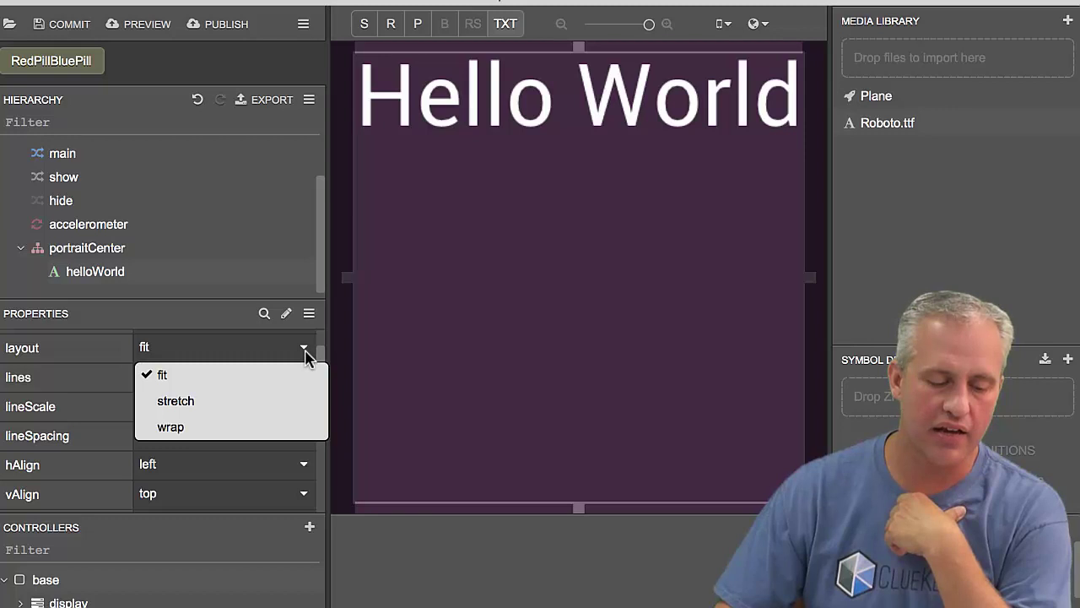
click(194, 429)
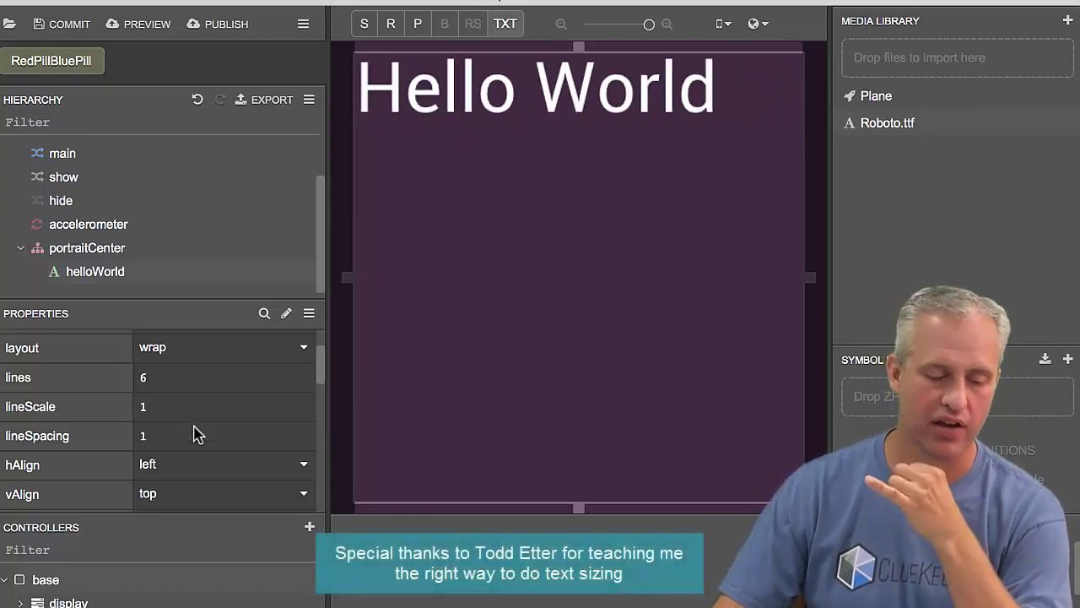
click(184, 386)
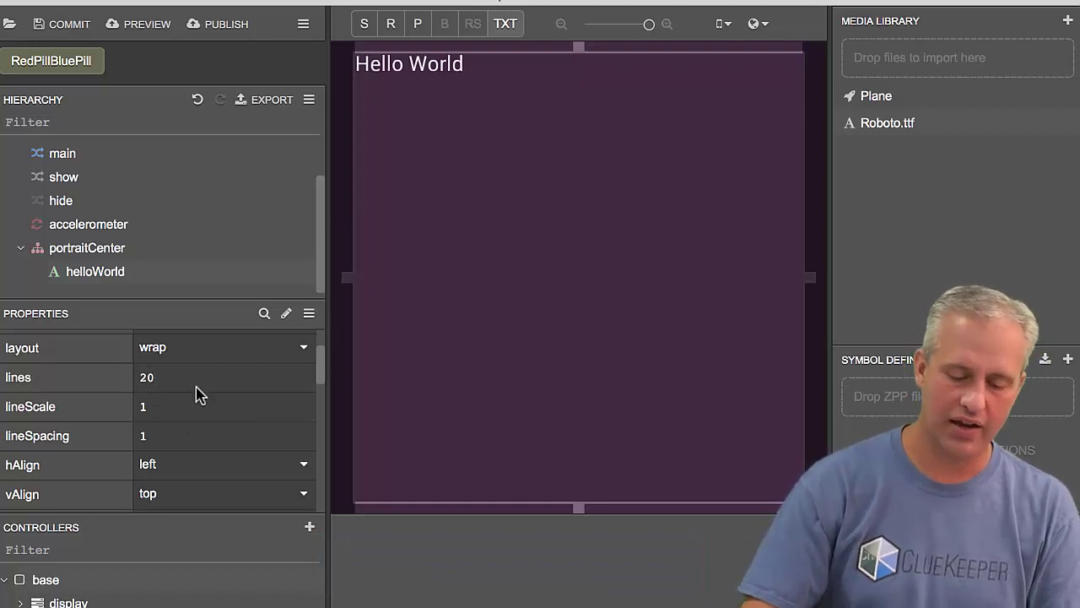
text(0)
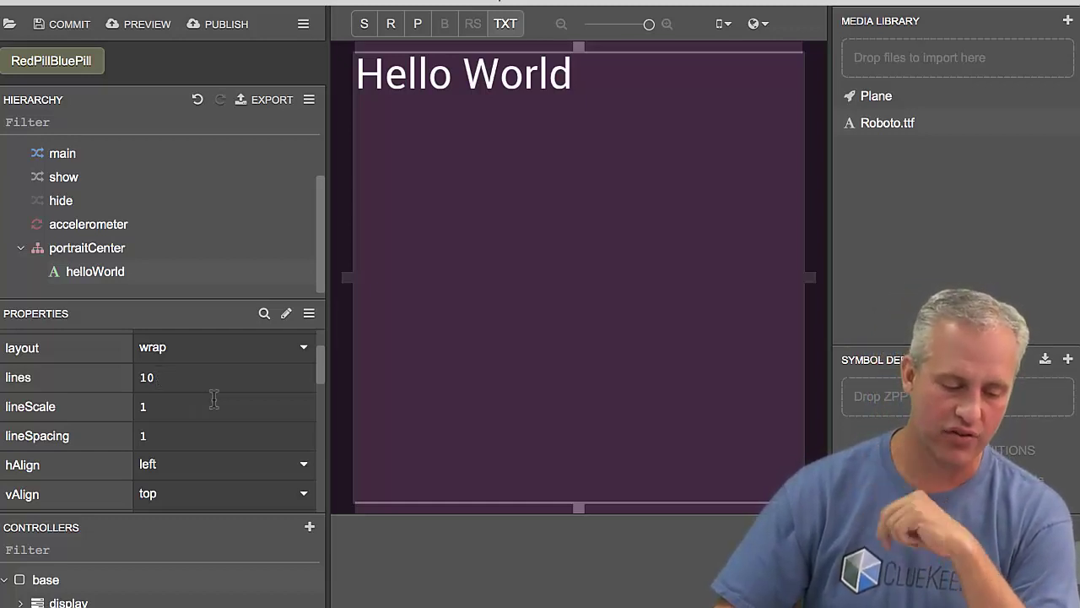
Align the helloWorld text to center both horizontally and vertically
click(304, 467)
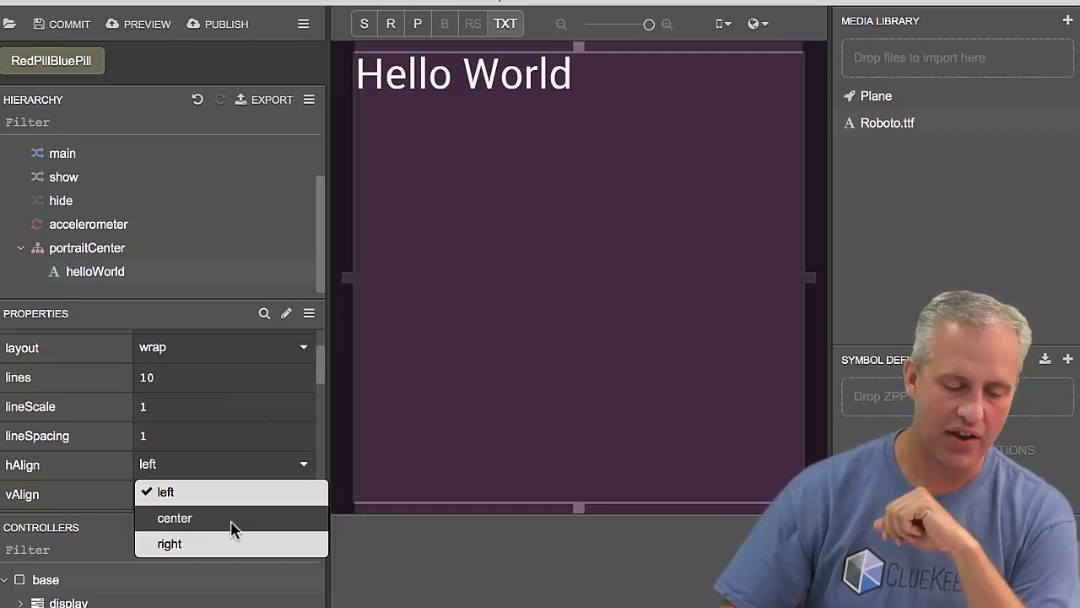
click(230, 520)
click(305, 497)
click(222, 545)
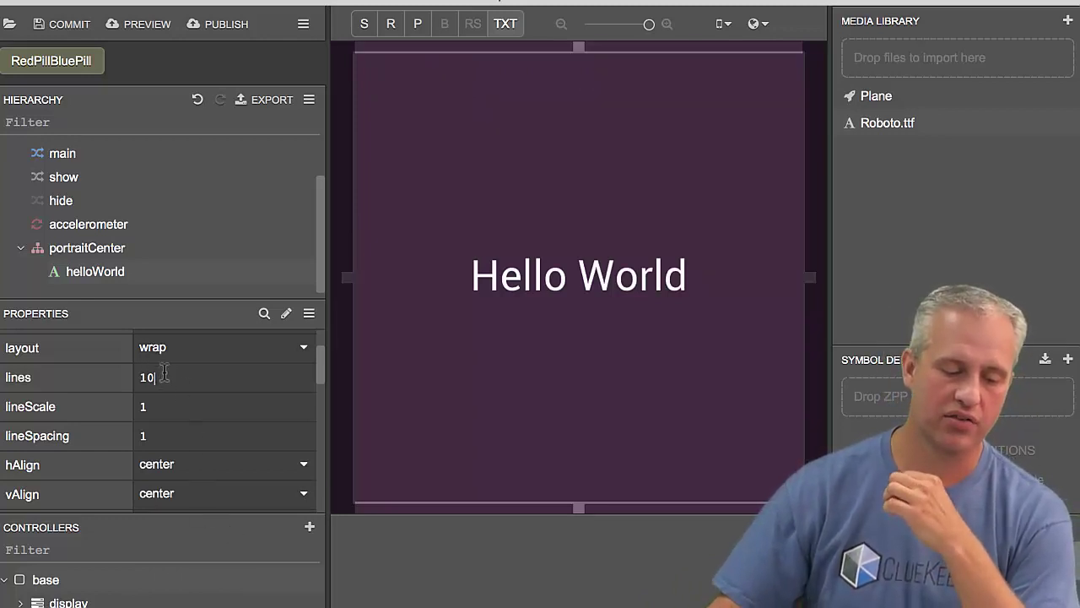
Try a lines value of 20 on the helloWorld text and set it back to 10
text(0)
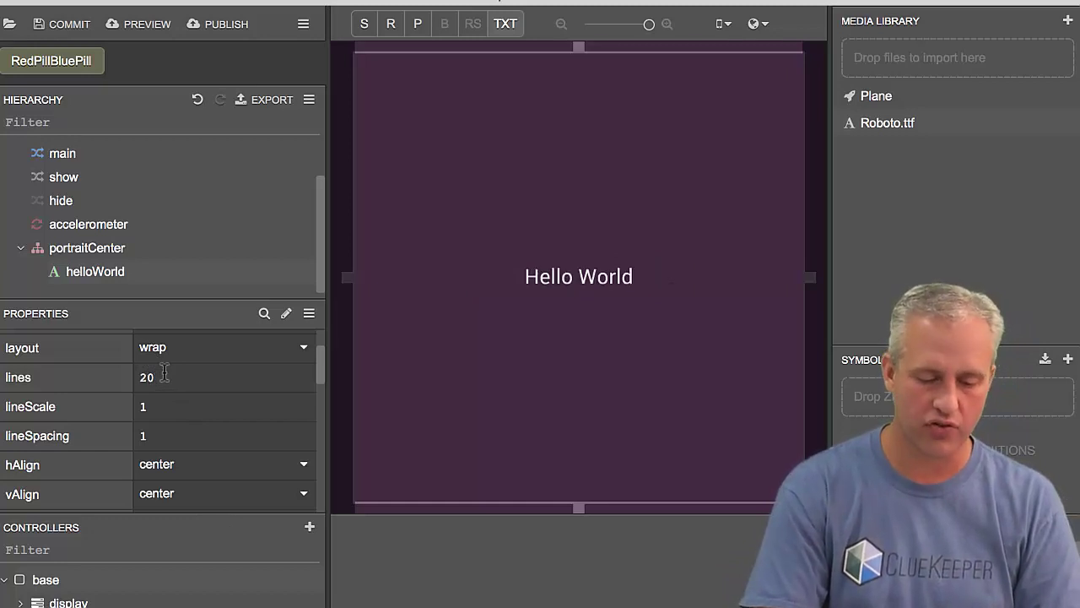
key(Left)
key(BackSpace)
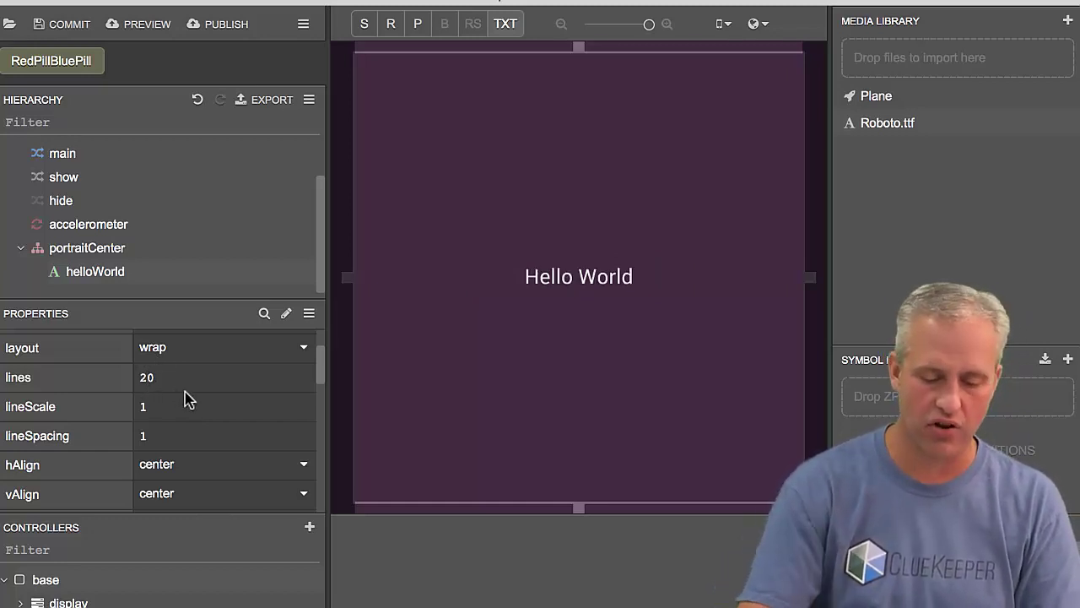
text(1)
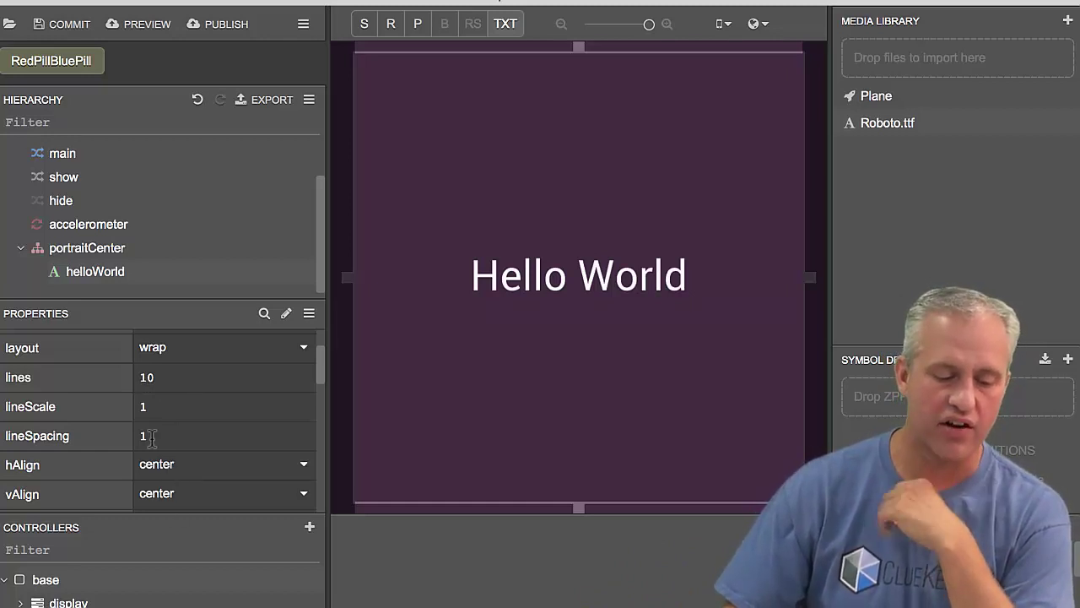
scroll(220, 446, down, 5)
scroll(215, 455, up, 6)
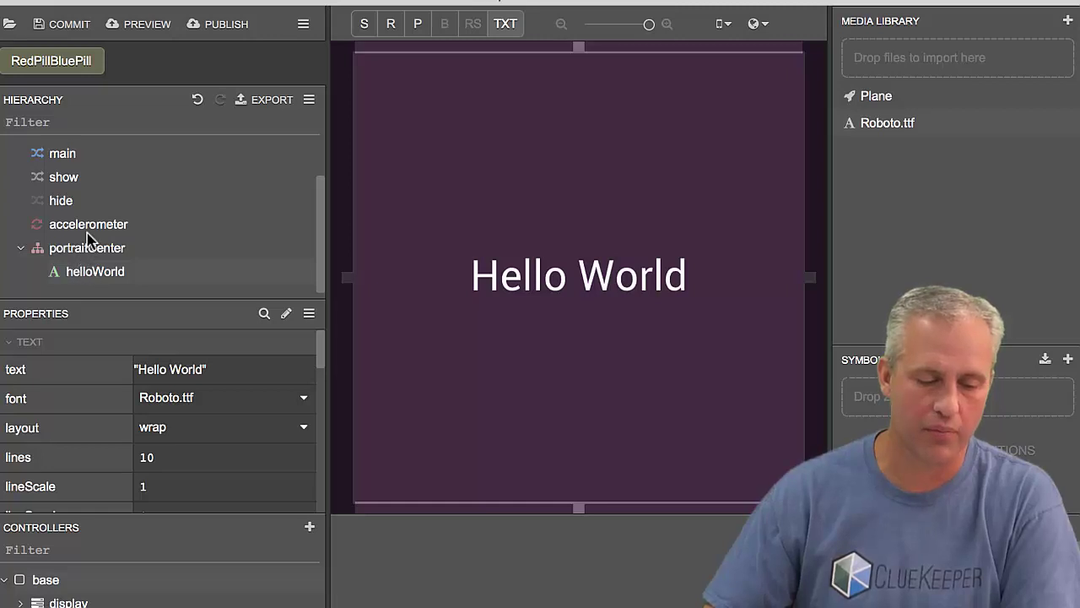
Publish the RedPillBluePill project to the Red Pill Blue Pill zapcode in the personal zapcodes account
click(227, 25)
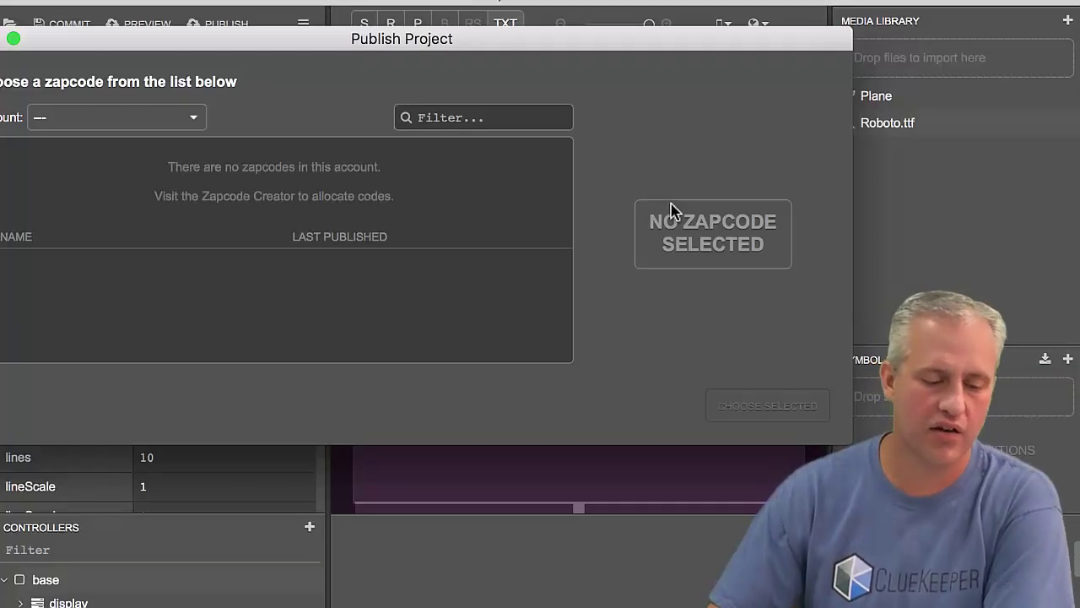
drag(363, 43, 490, 73)
click(189, 211)
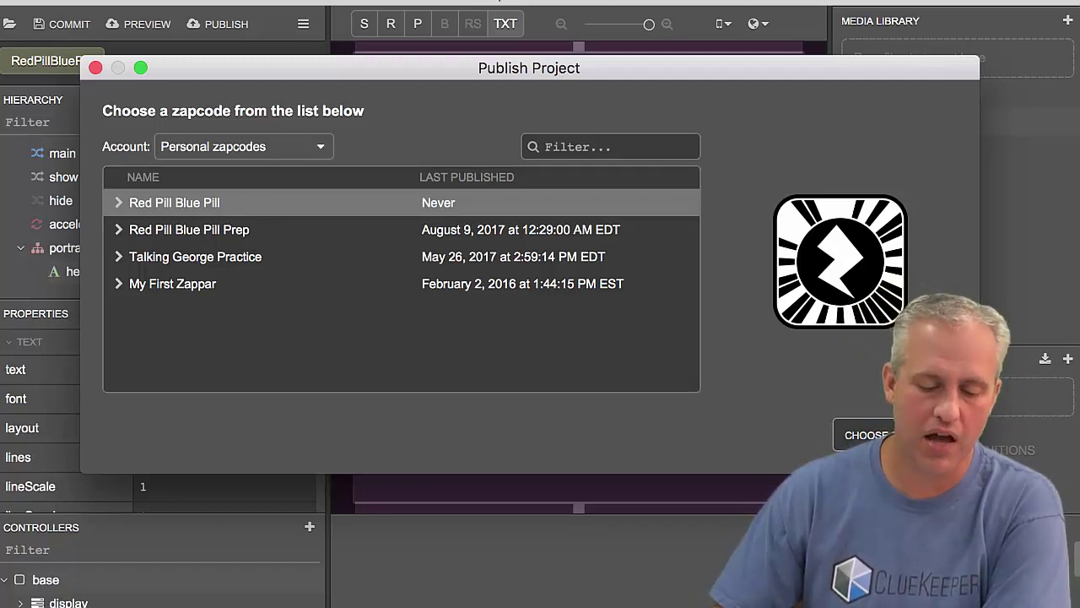
click(867, 435)
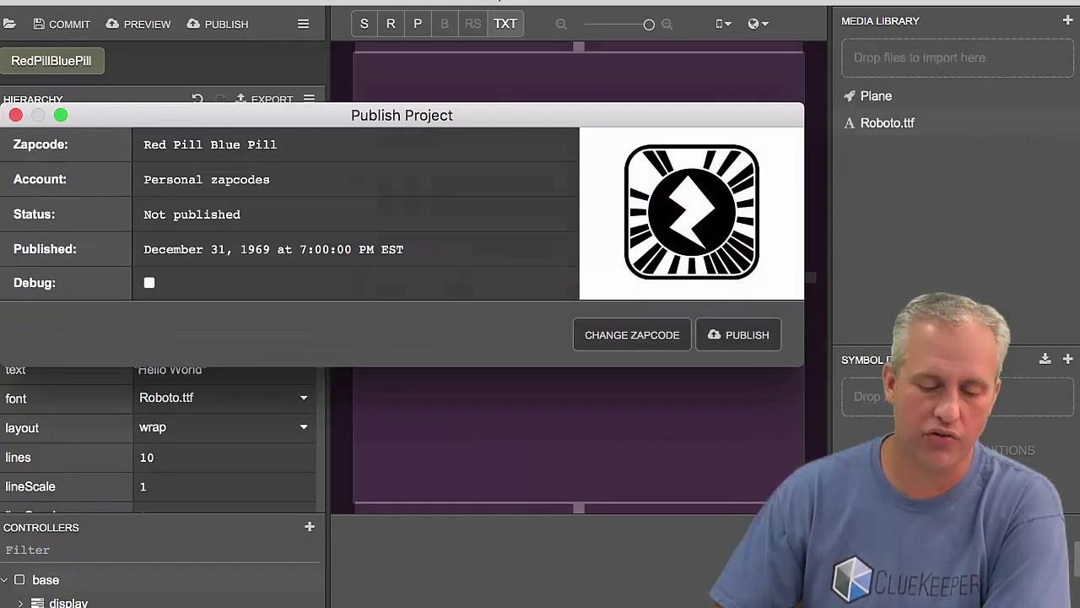
click(747, 336)
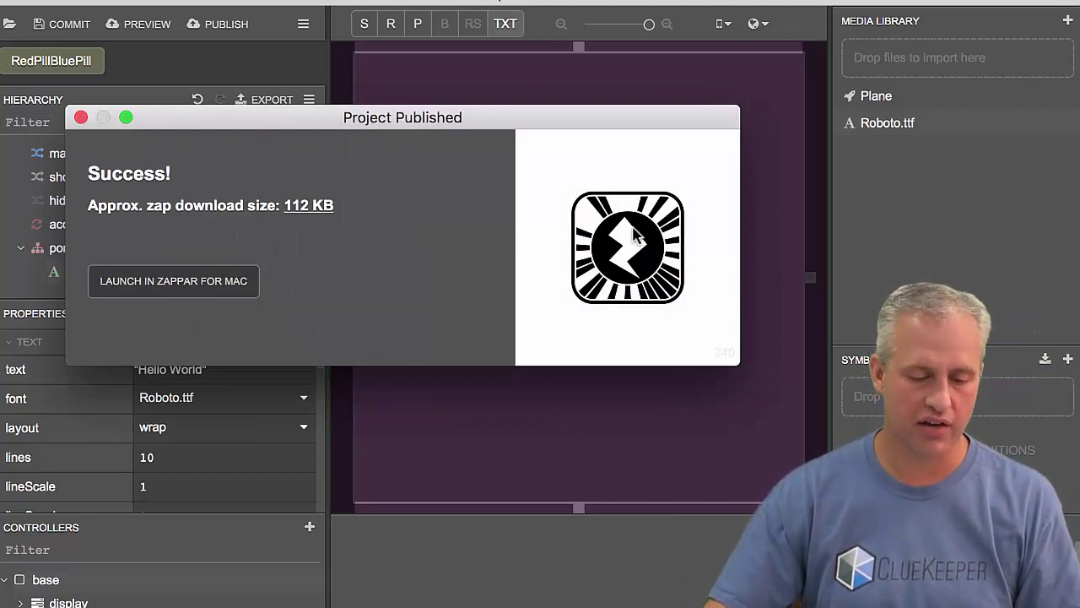
click(80, 117)
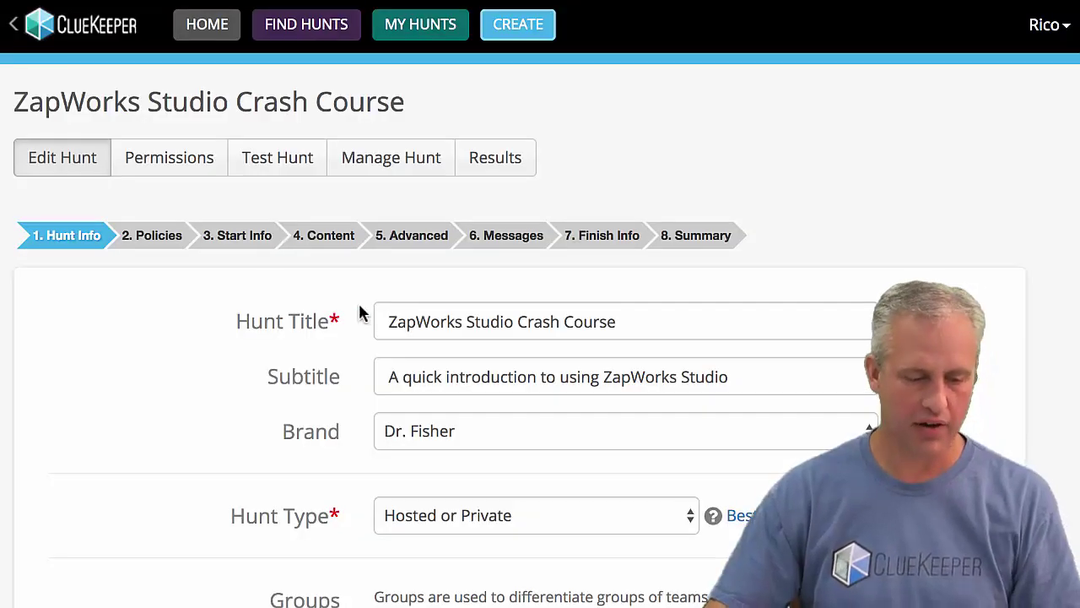
Switch to ClueKeeper and enable Zappar for the content page of the Down the Rabbit Hole clue
click(334, 240)
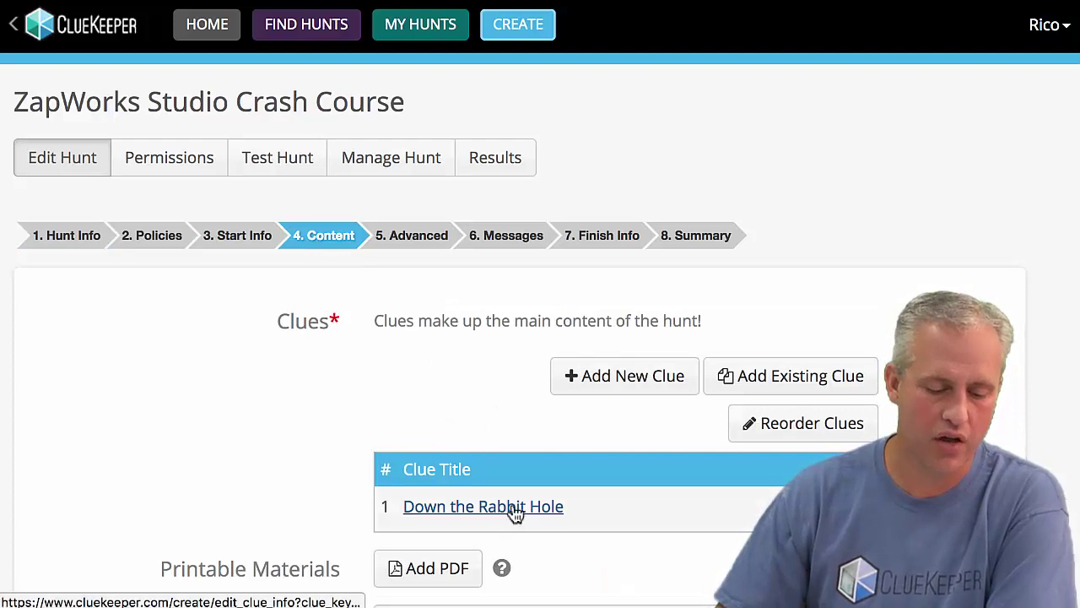
click(516, 509)
click(347, 384)
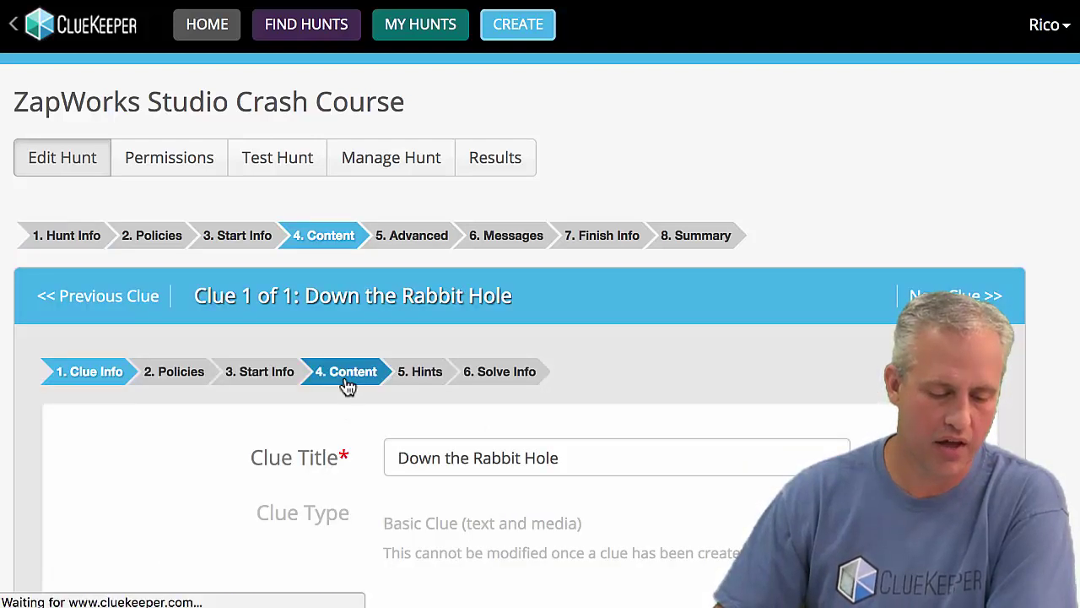
scroll(517, 374, down, 1)
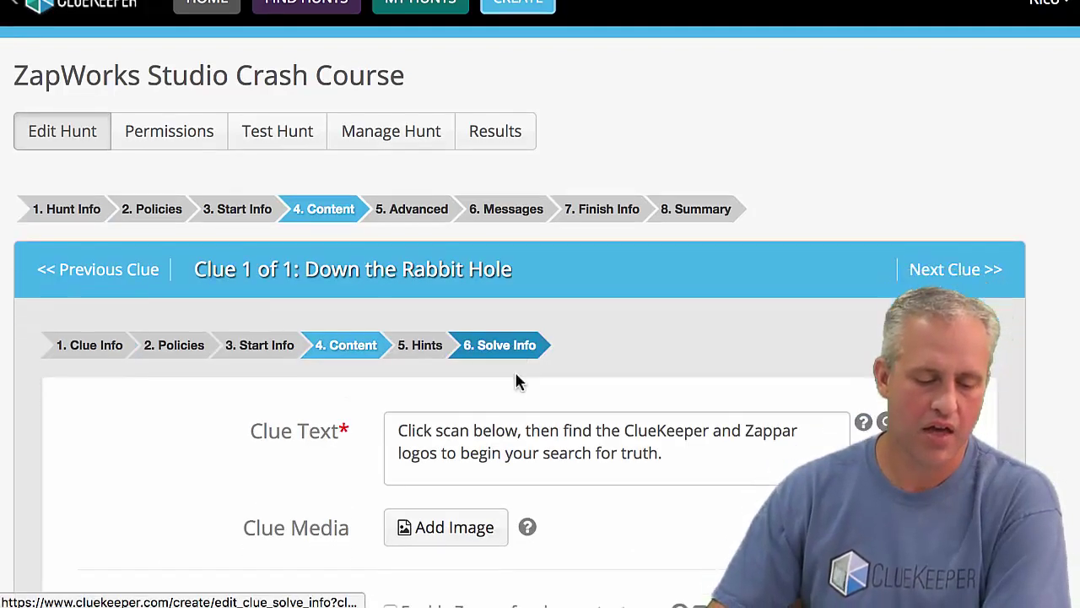
scroll(516, 374, down, 5)
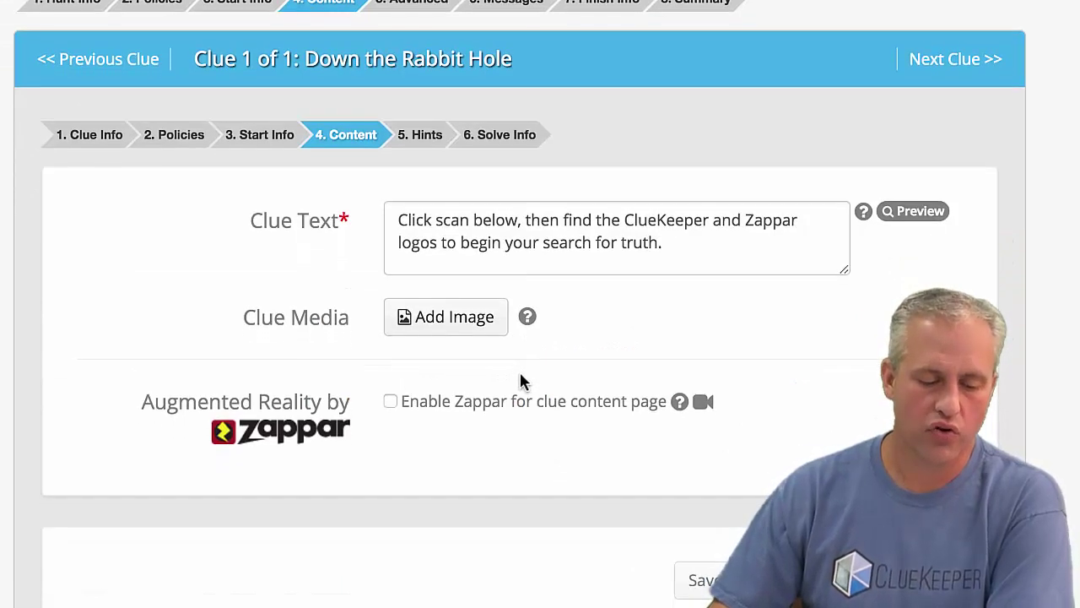
click(390, 403)
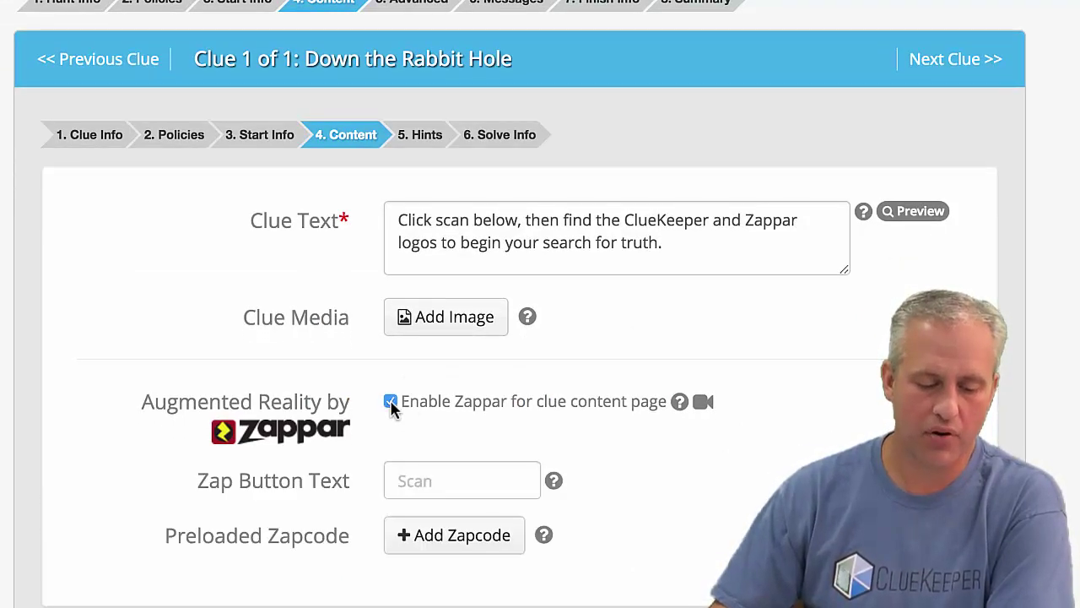
Add Red Pill Blue Pill as the clue's preloaded zapcode and save the clue content
scroll(614, 413, down, 1)
click(456, 416)
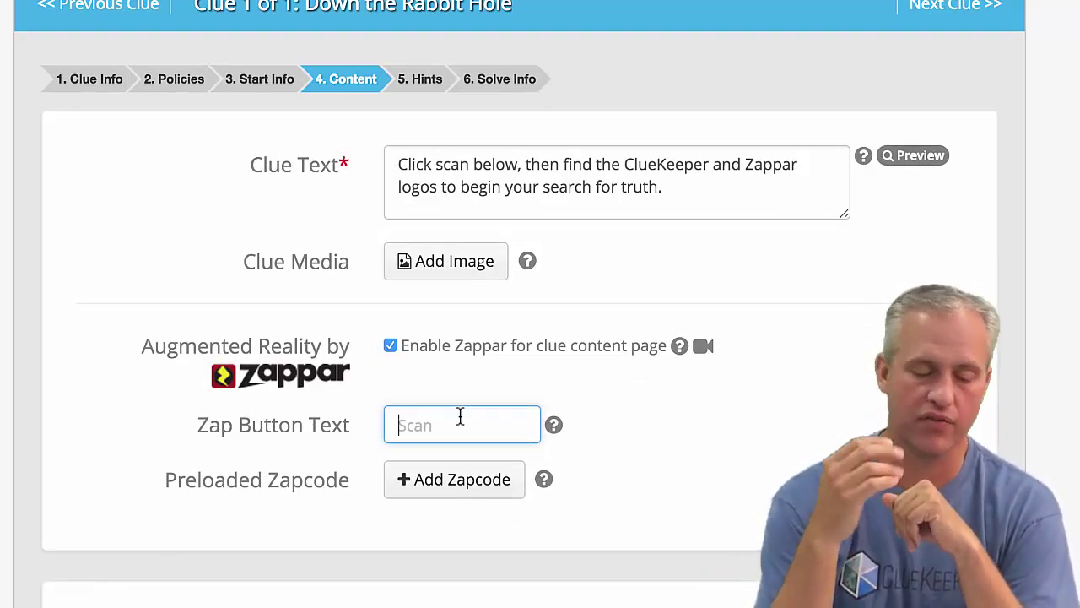
scroll(456, 426, down, 1)
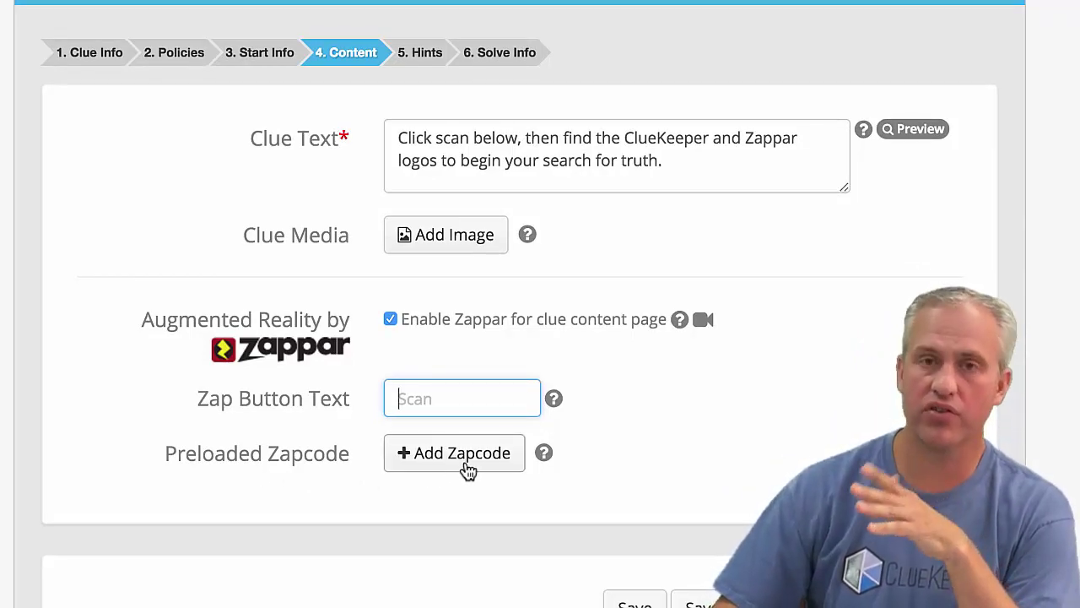
click(465, 467)
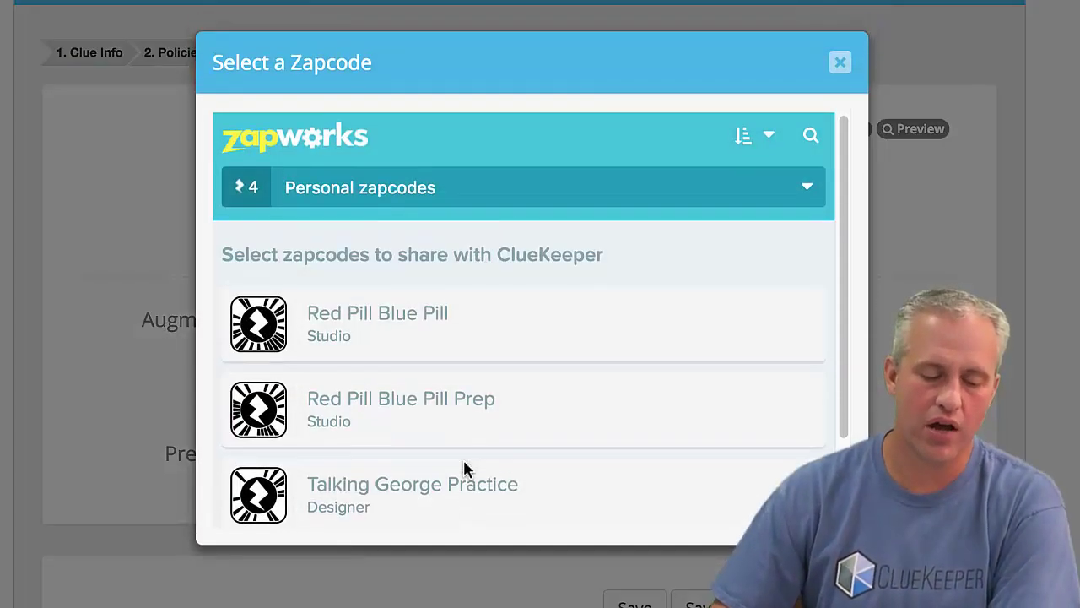
click(337, 325)
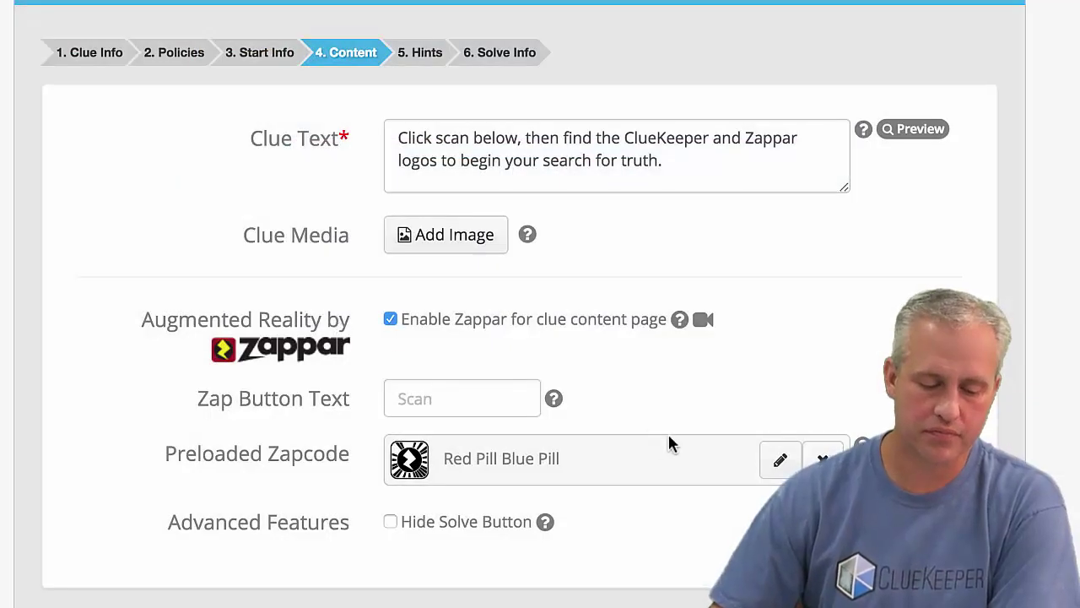
scroll(672, 427, down, 1)
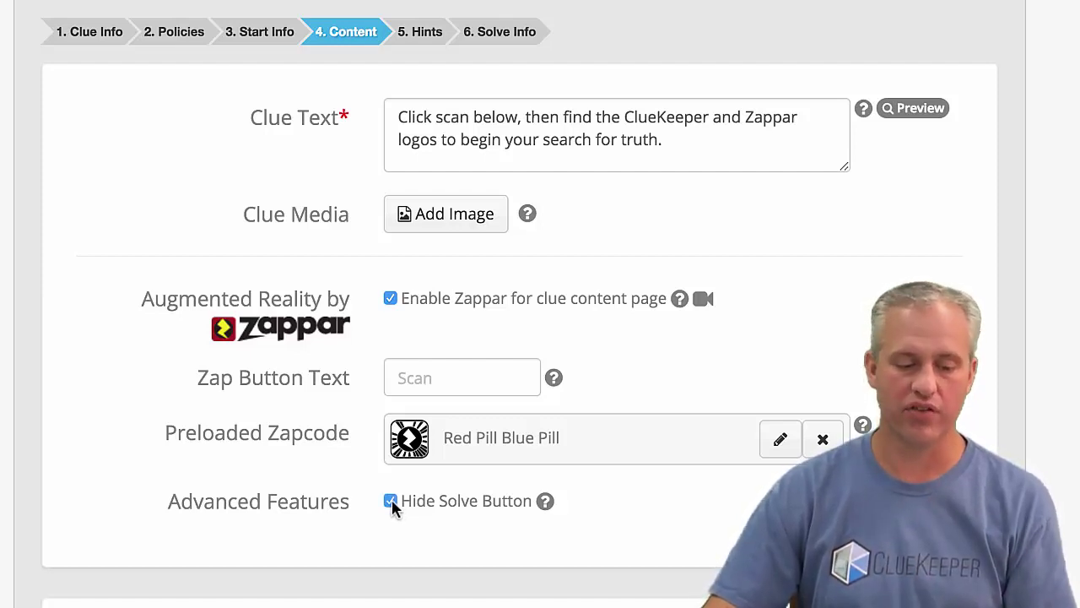
scroll(447, 482, down, 2)
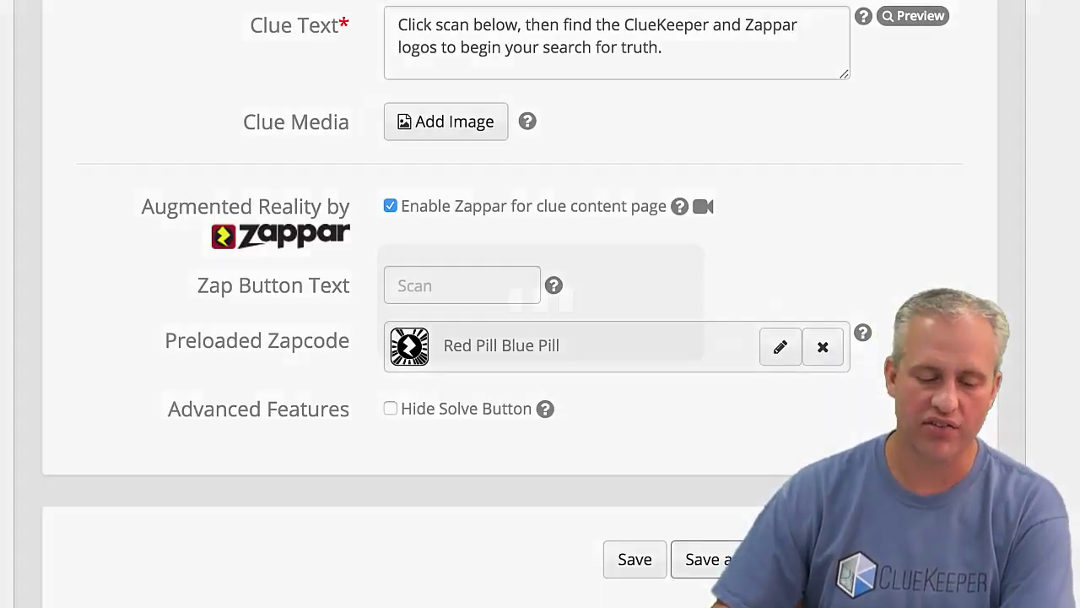
click(705, 559)
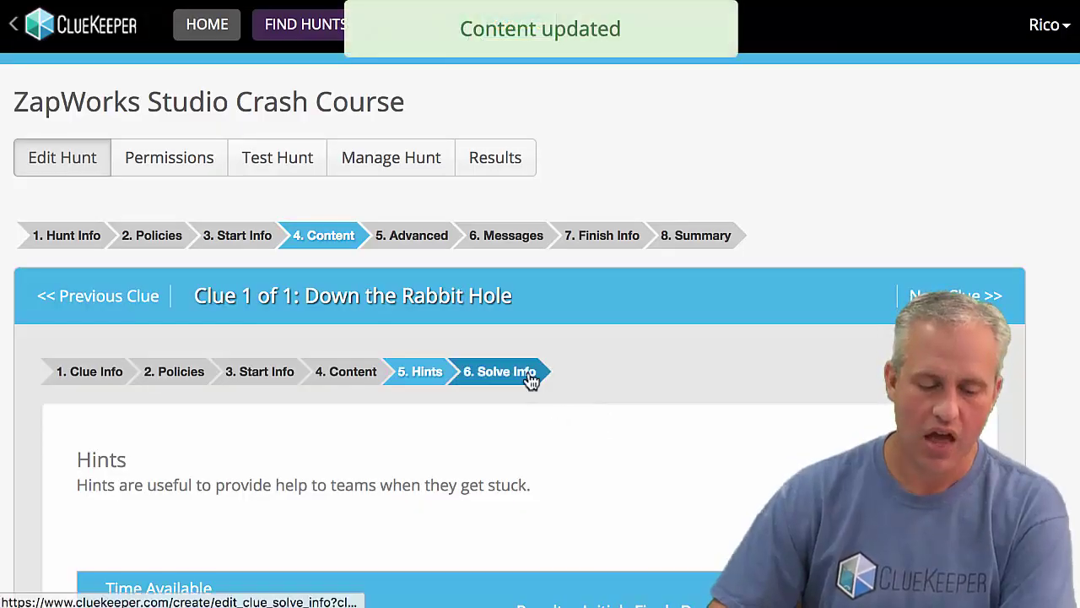
Add HELLO WORLD as a valid solution for the Down the Rabbit Hole clue, using the hunt's default points
click(525, 373)
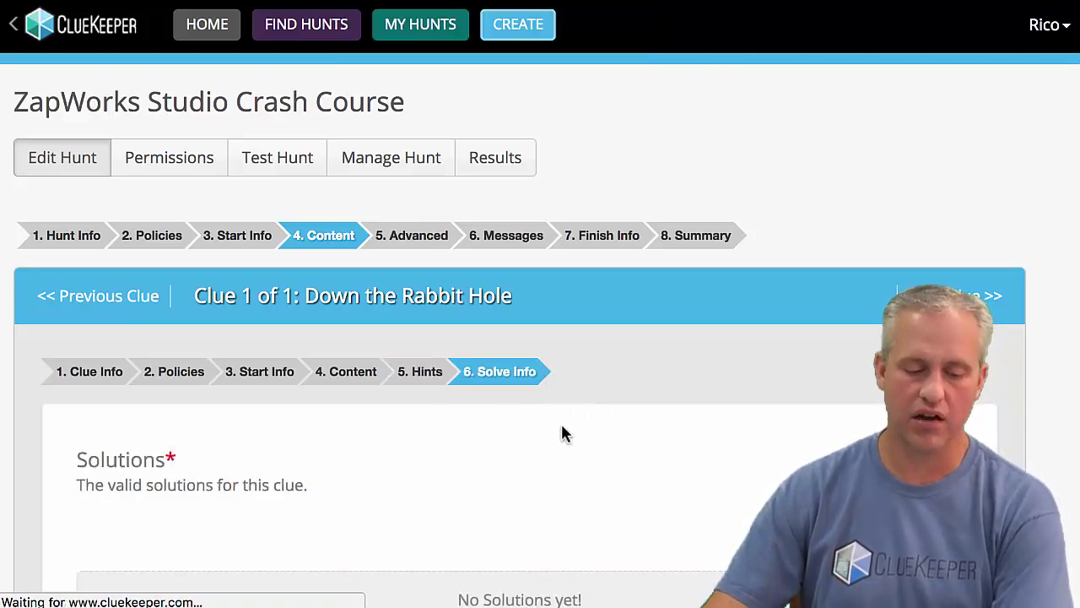
scroll(561, 421, down, 3)
click(856, 405)
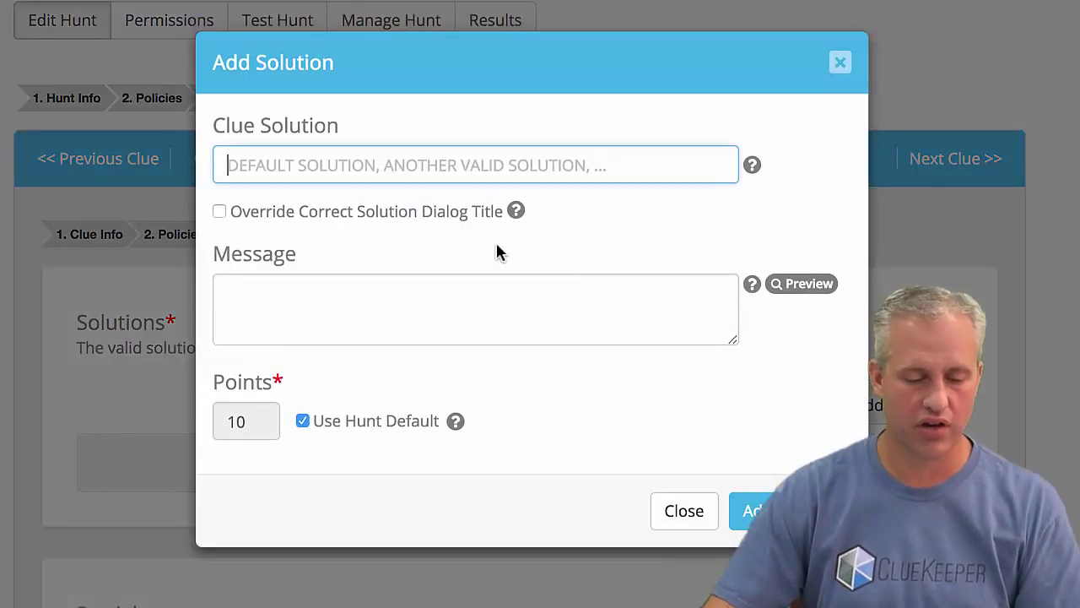
text(hello)
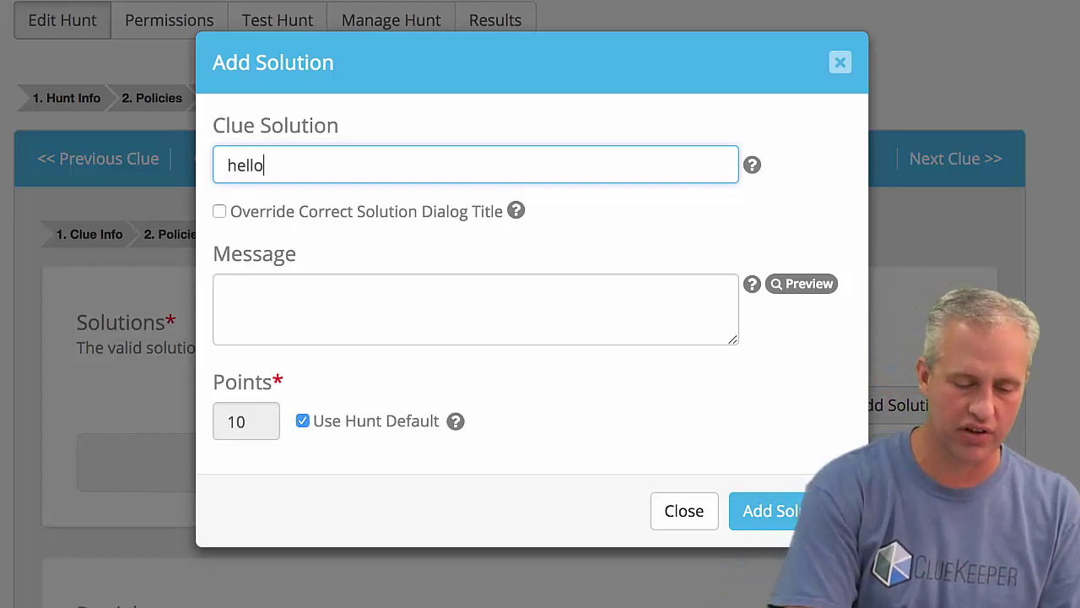
key(ctrl+a)
text(HELLO )
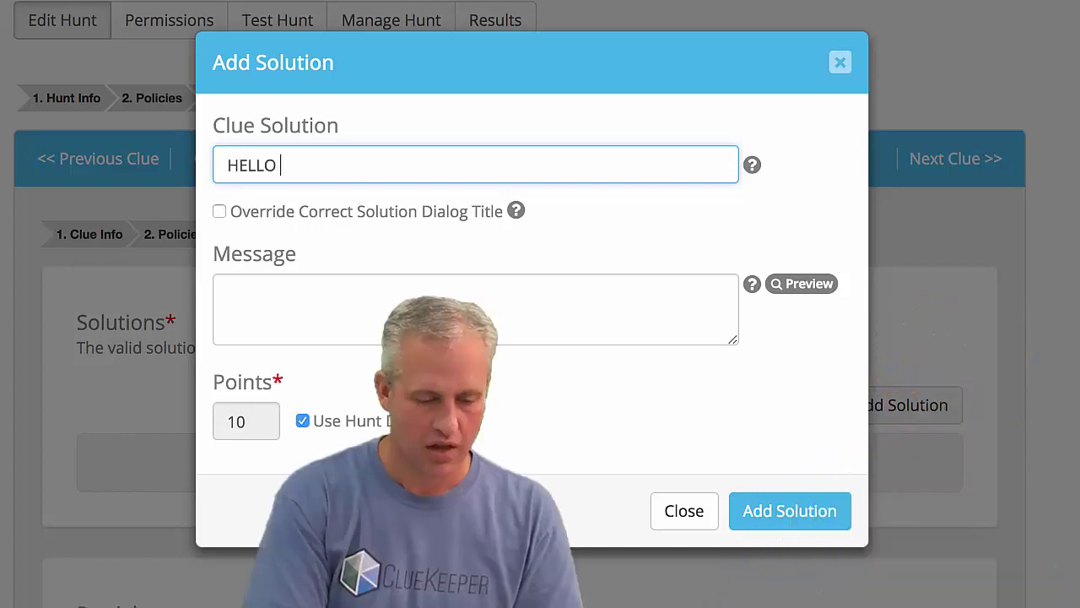
text(WORLD)
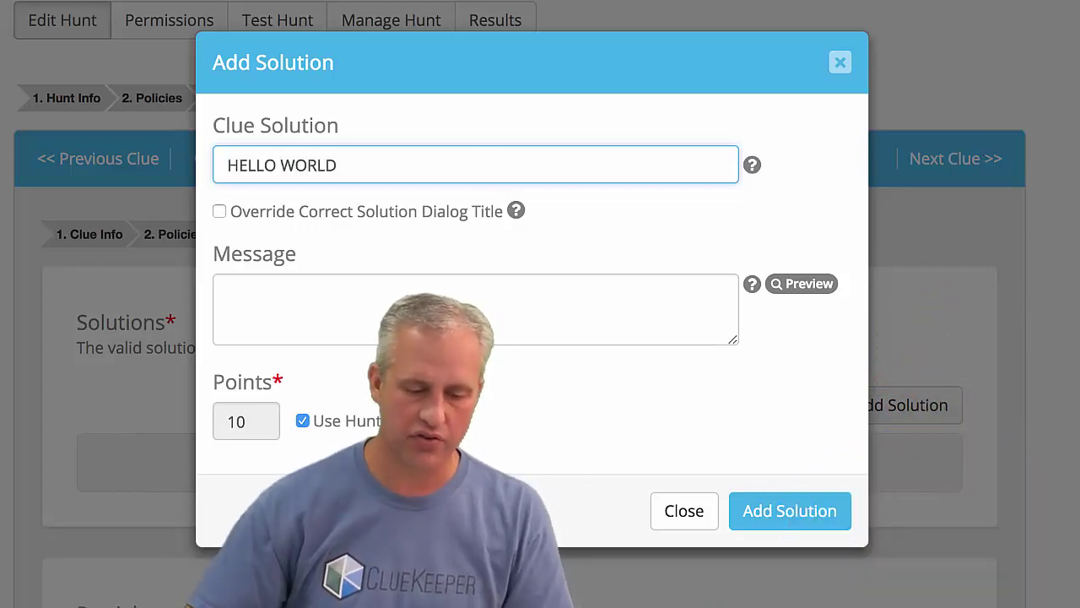
click(800, 517)
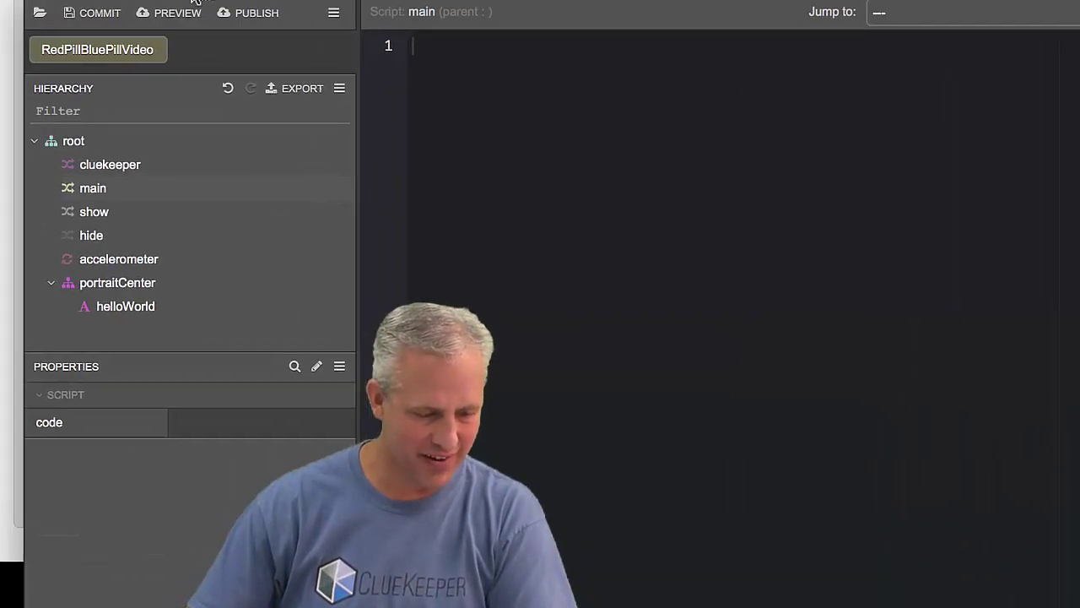
Switch to ZapWorks Studio and delete the empty cluekeeper and main scripts from the RedPillBluePillVideo project's root
click(109, 172)
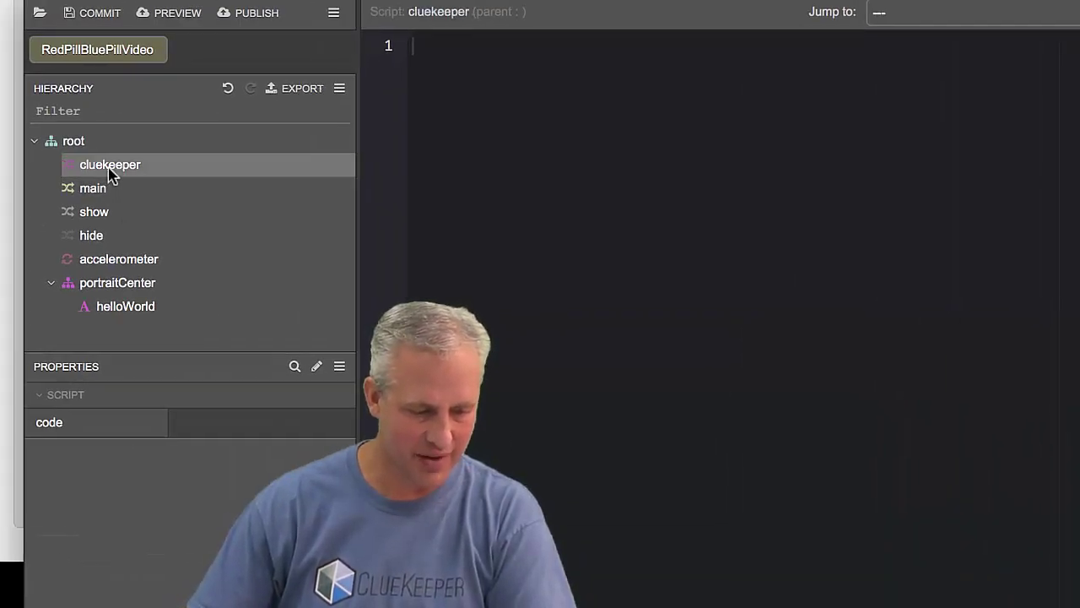
right_click(109, 173)
click(137, 260)
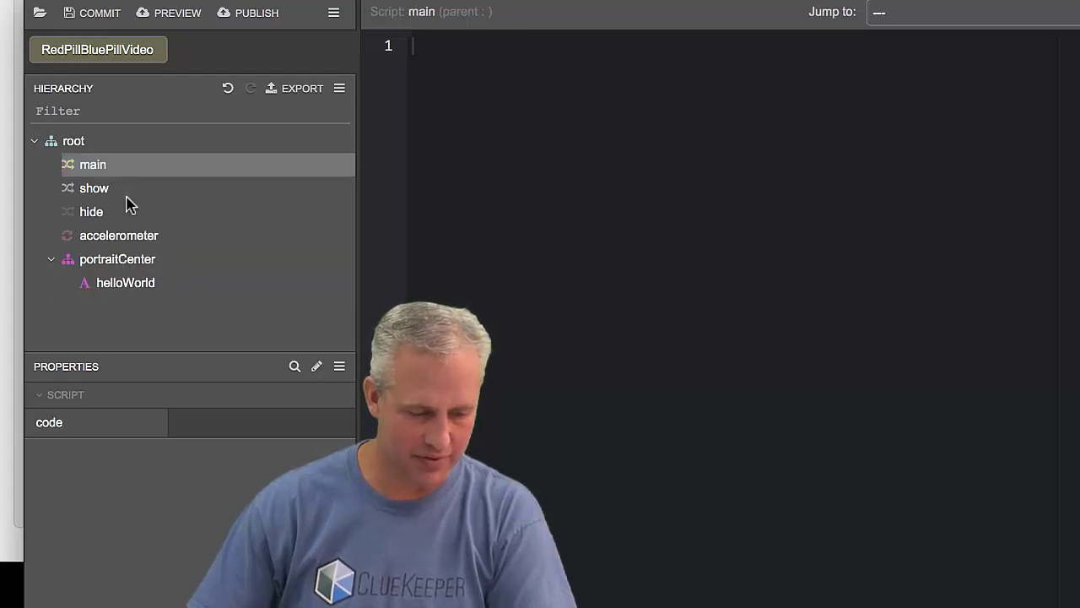
right_click(96, 169)
click(145, 255)
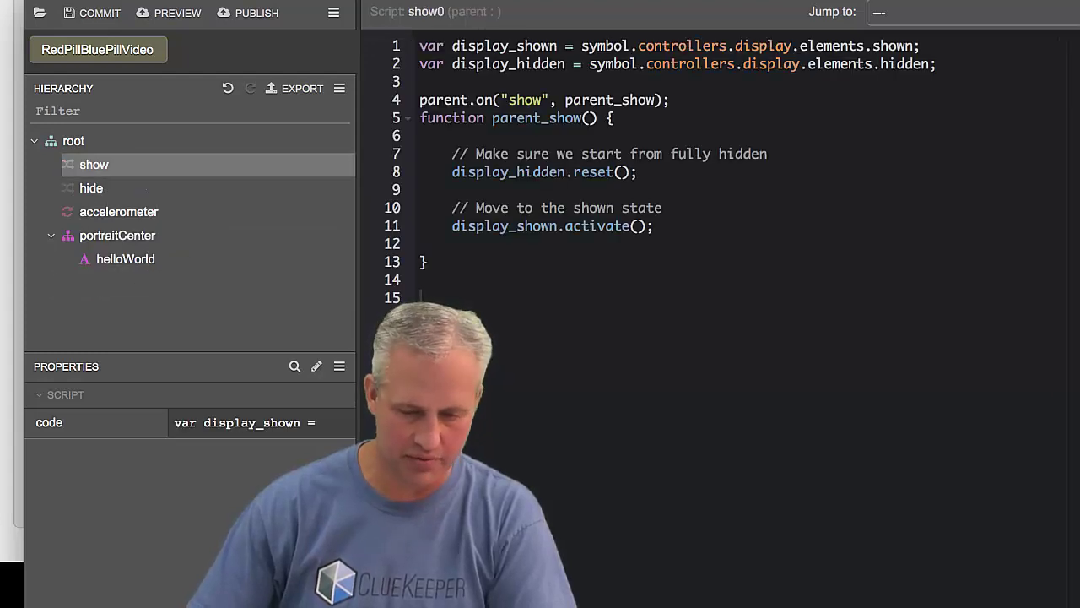
Republish the RedPillBluePillVideo project to the Red Pill Blue Pill zapcode and launch it in Zappar for Mac
click(268, 17)
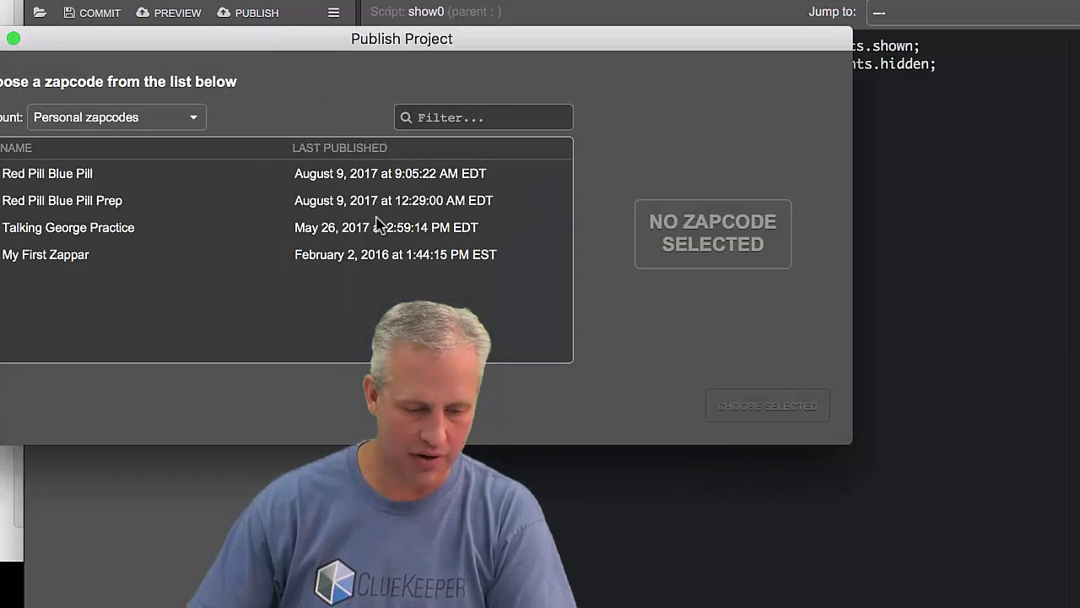
click(172, 175)
click(741, 405)
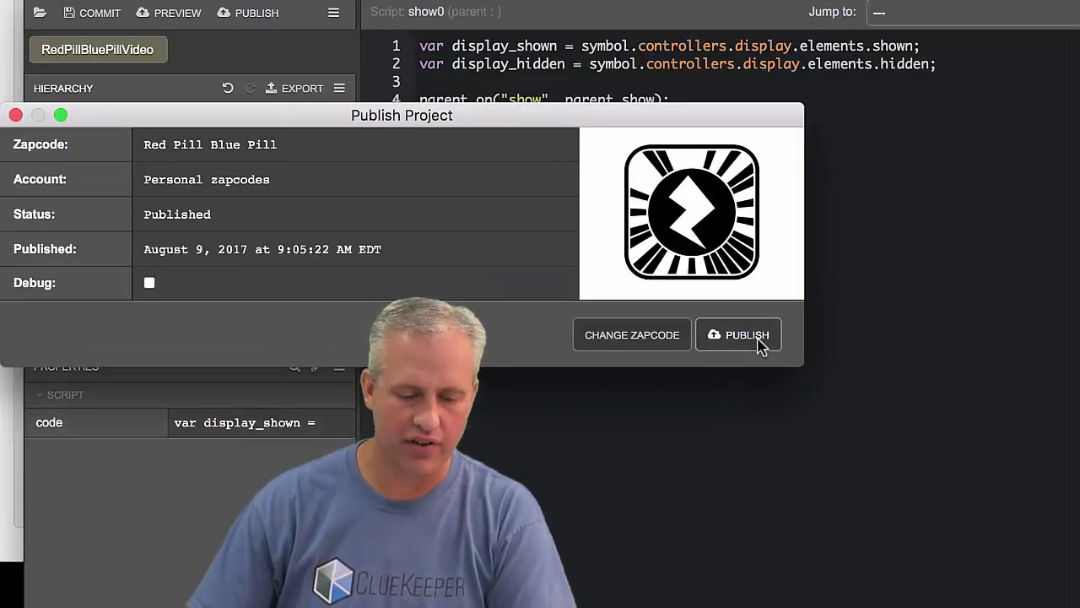
click(747, 335)
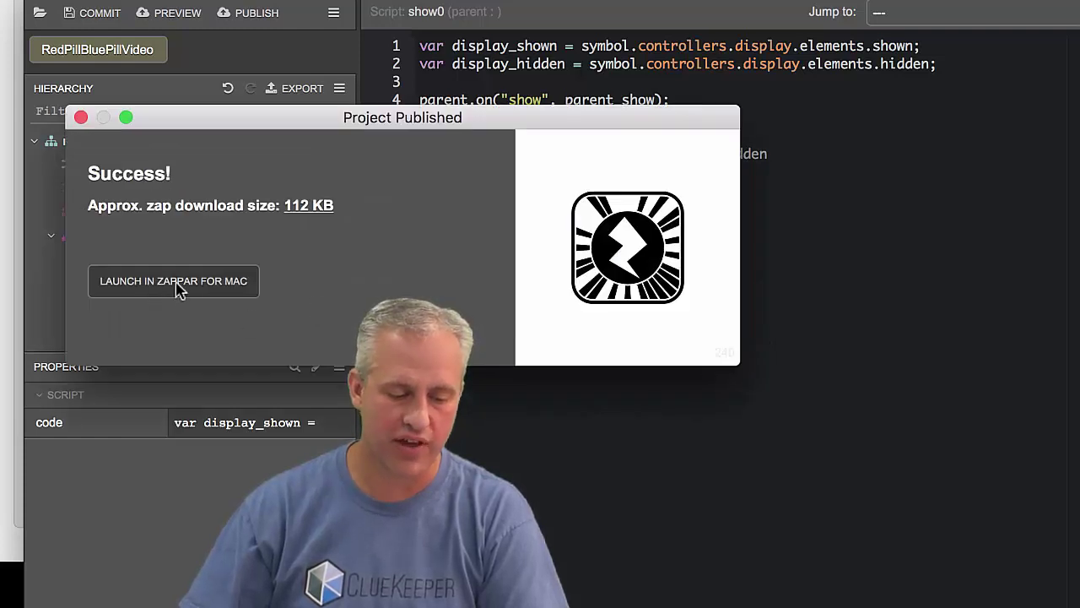
click(169, 285)
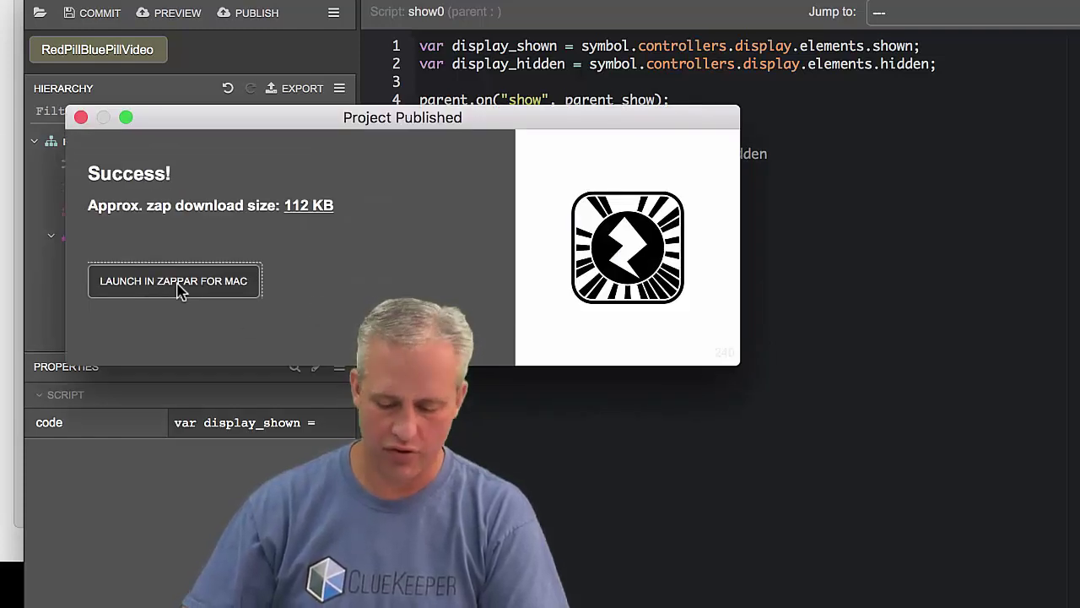
click(79, 116)
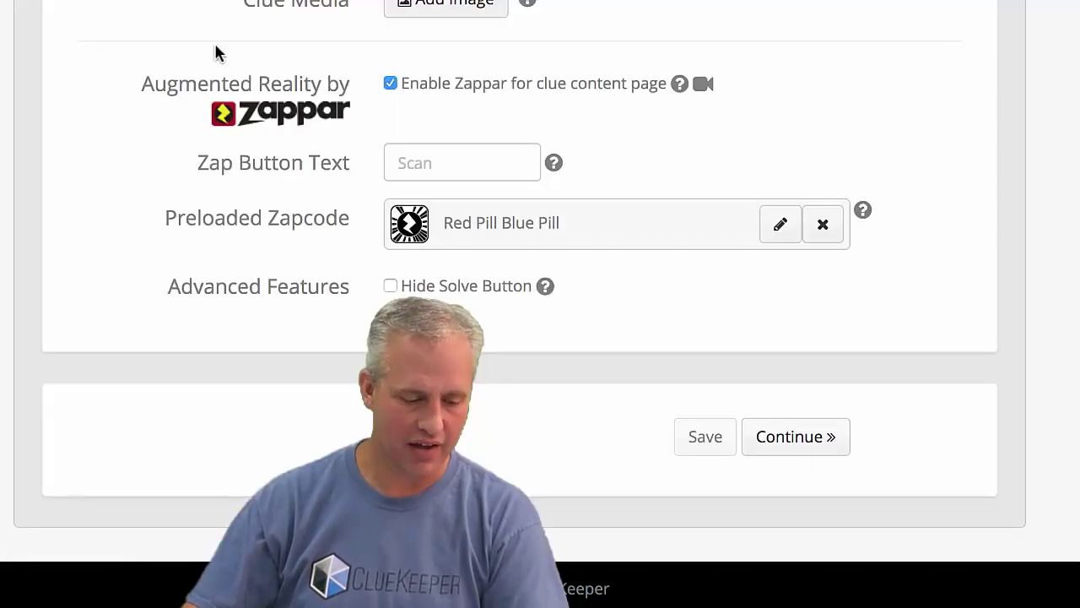